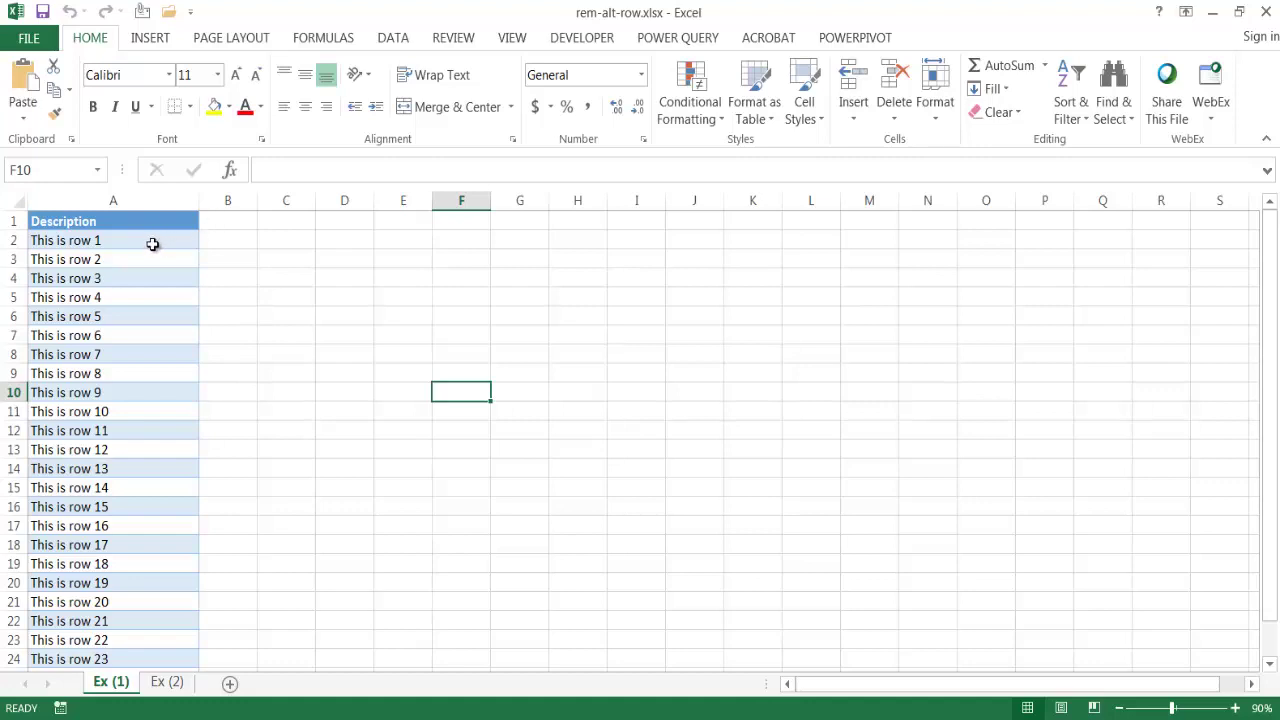
Step: Enter the heading 'MOD' in B1, next to the Description column
left_click(135, 276)
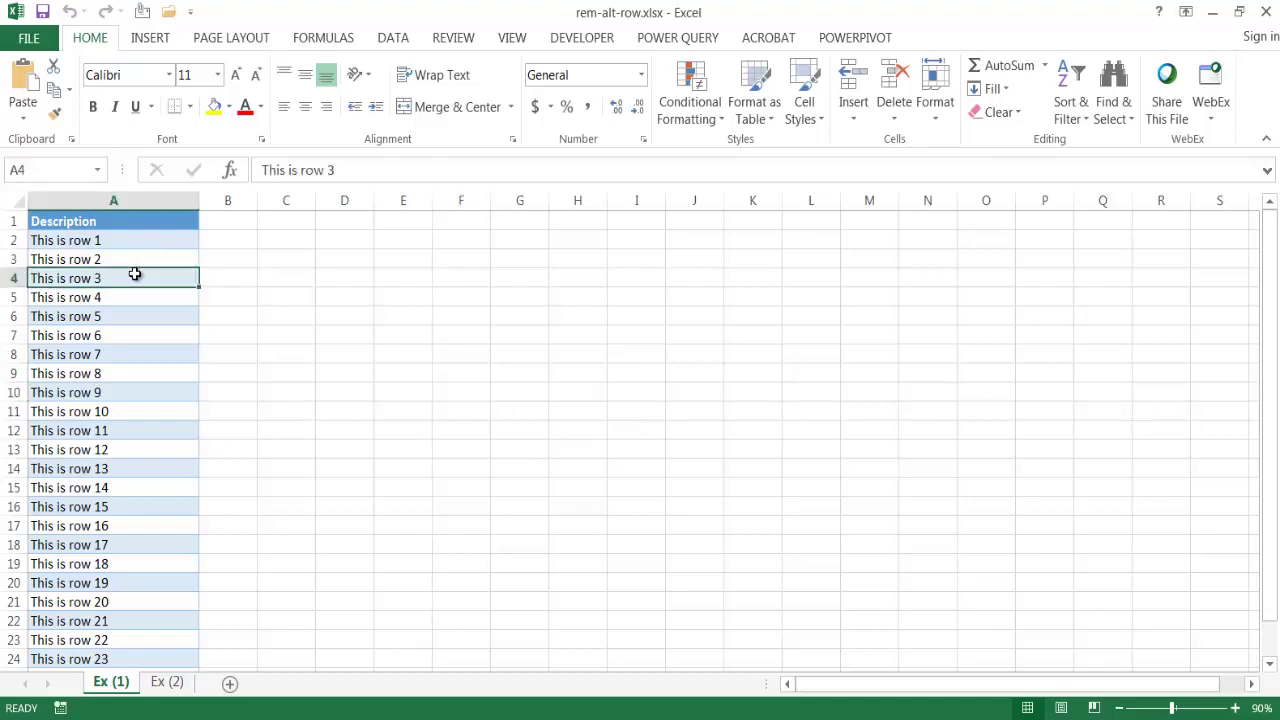
left_click(135, 335)
left_click(138, 393)
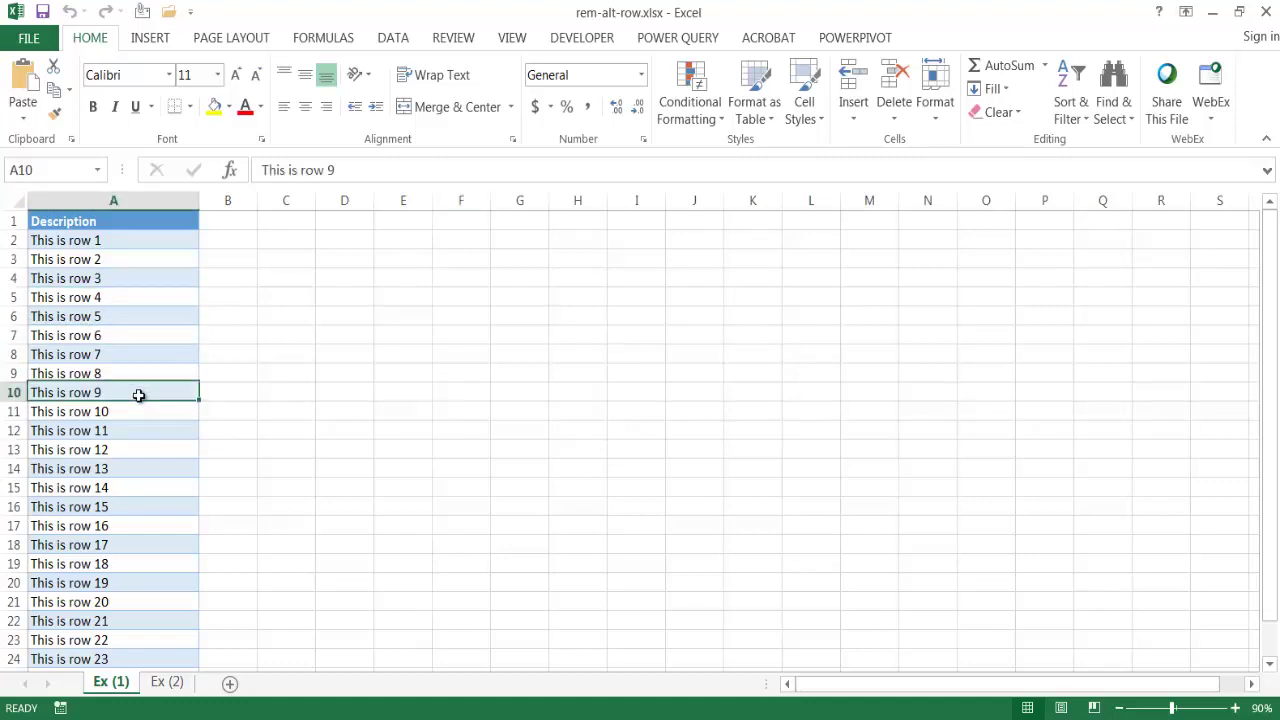
left_click(230, 221)
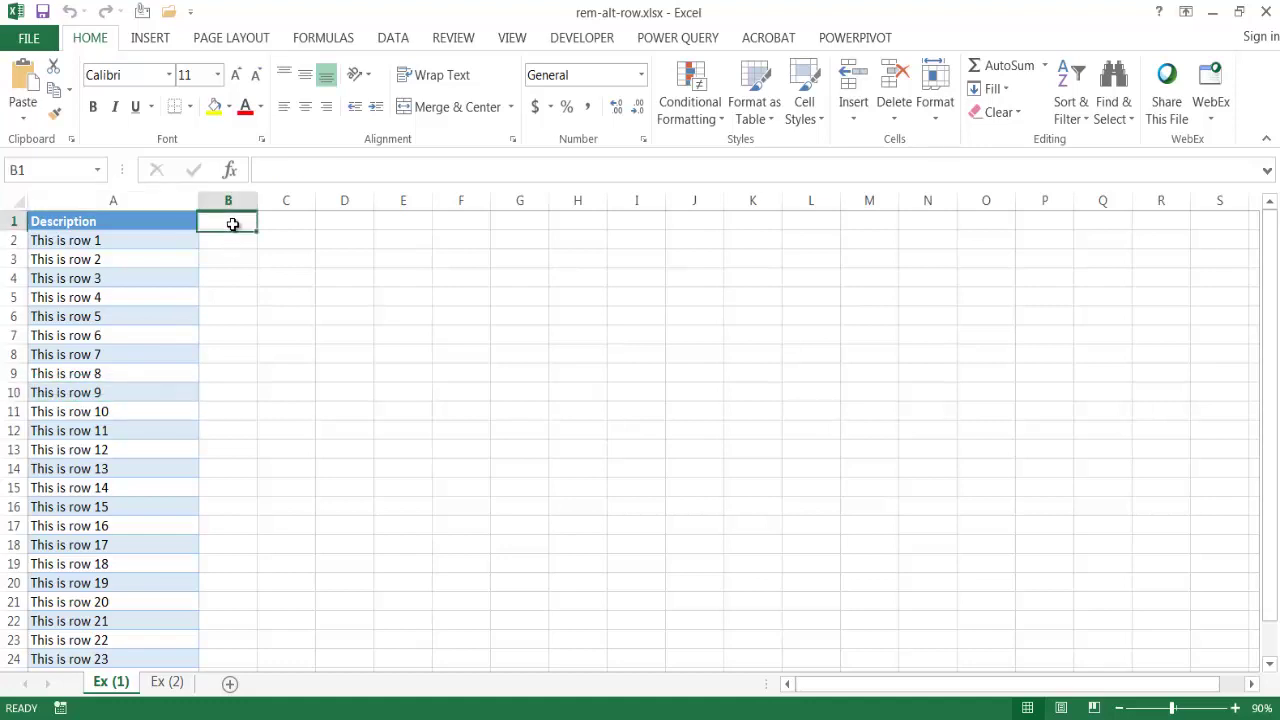
type("MOD")
key("Return")
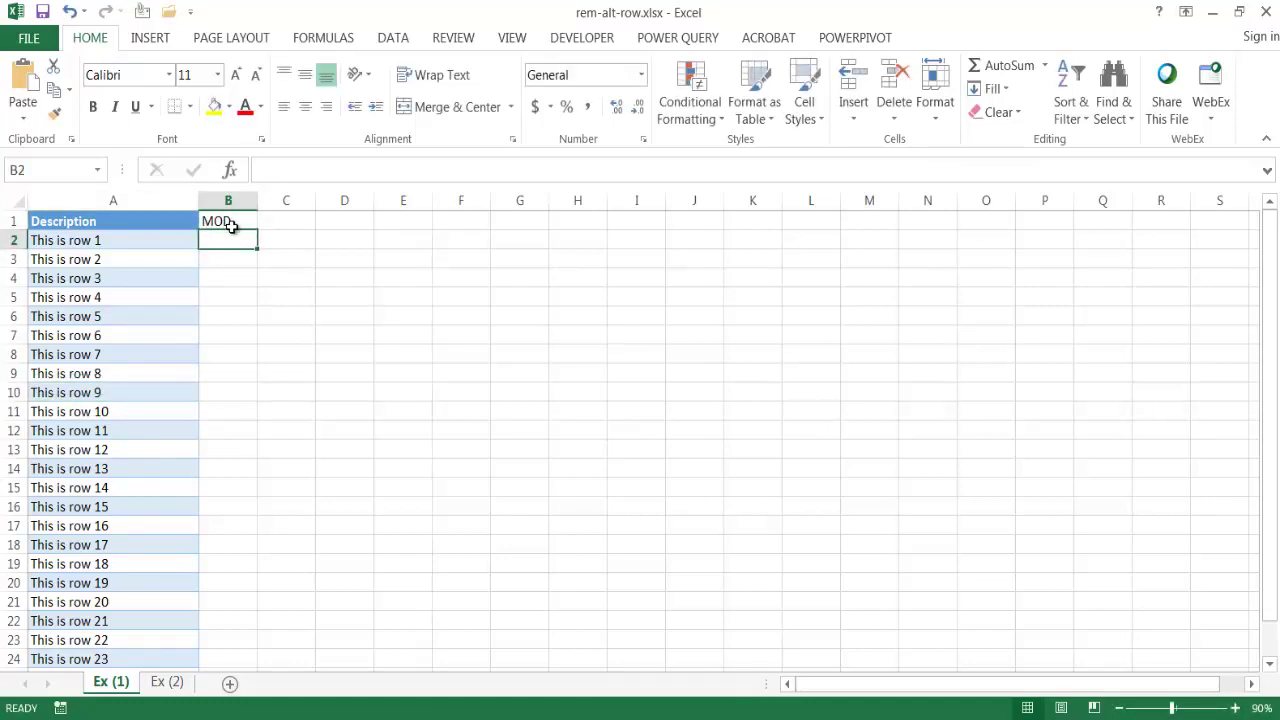
Step: Enter the formula =ROW() in cell B2
type("=")
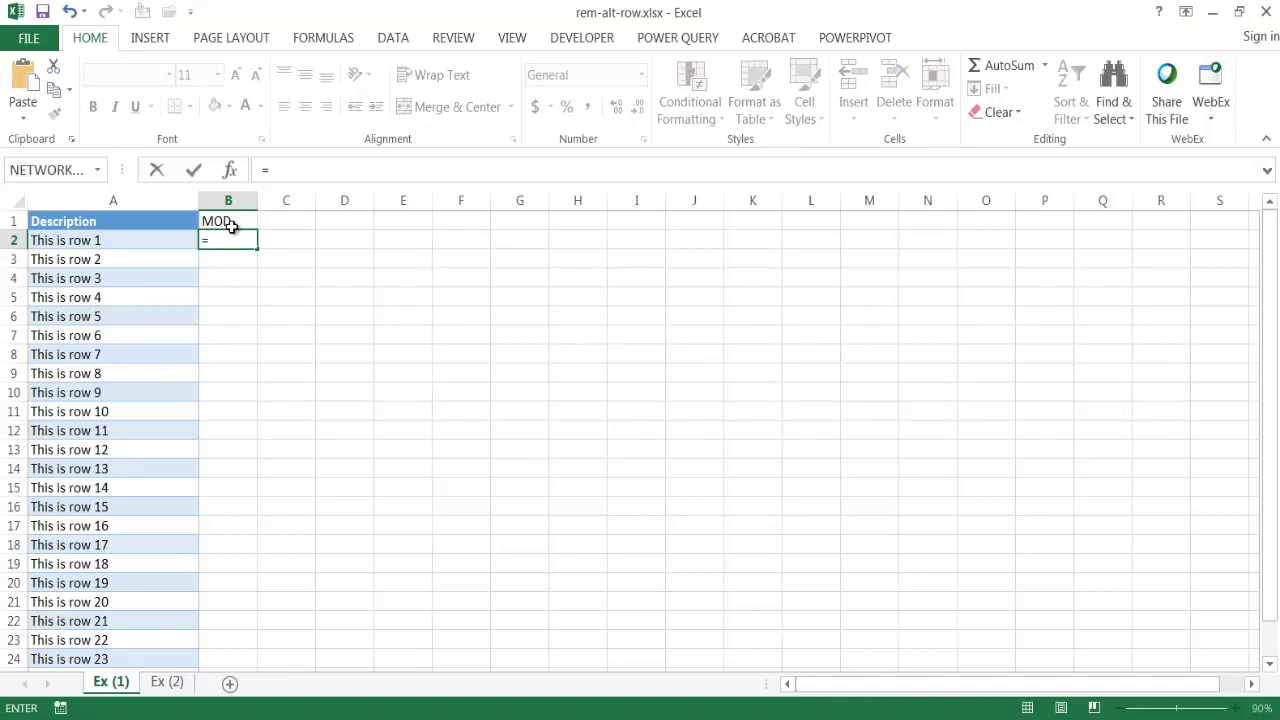
key("BackSpace")
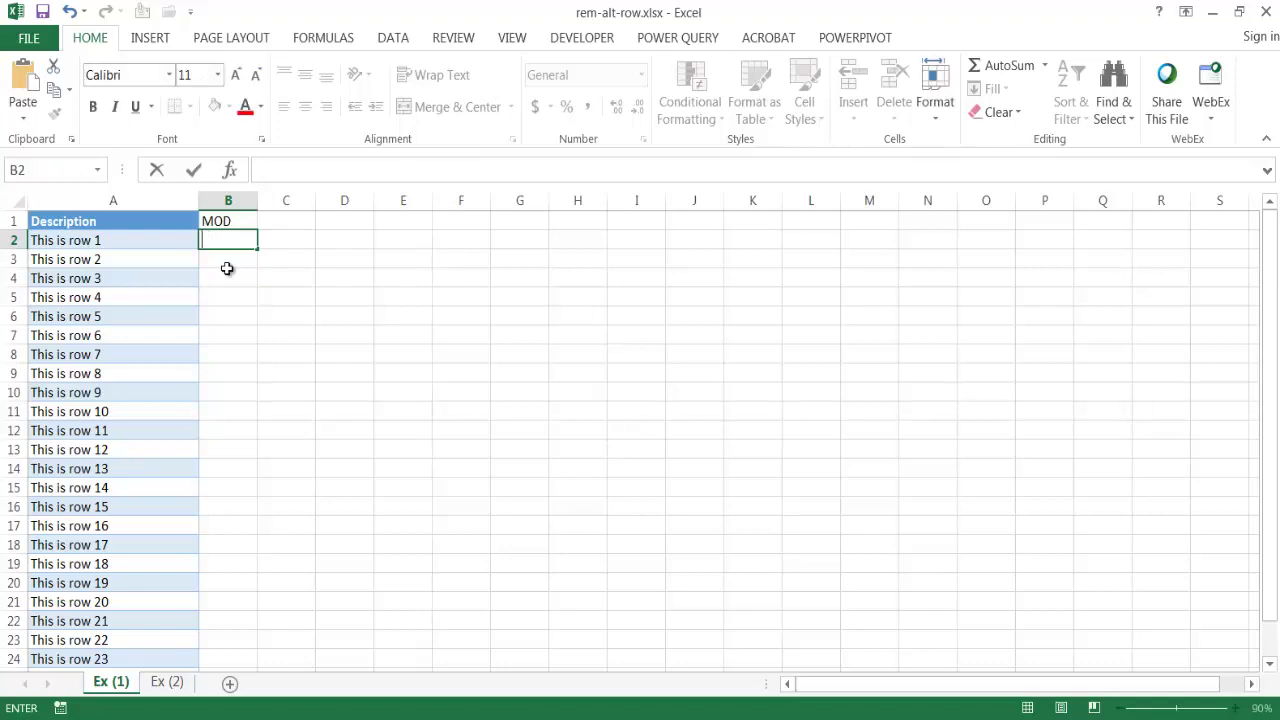
type("=row")
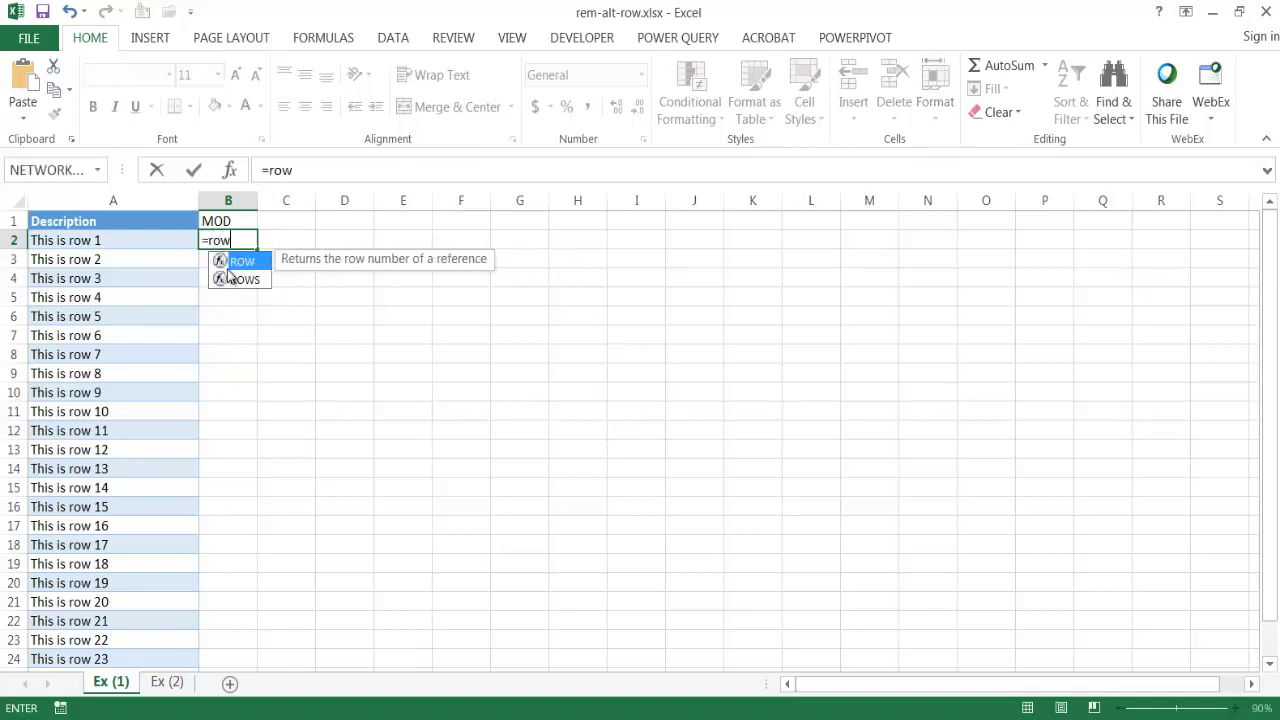
key("Tab")
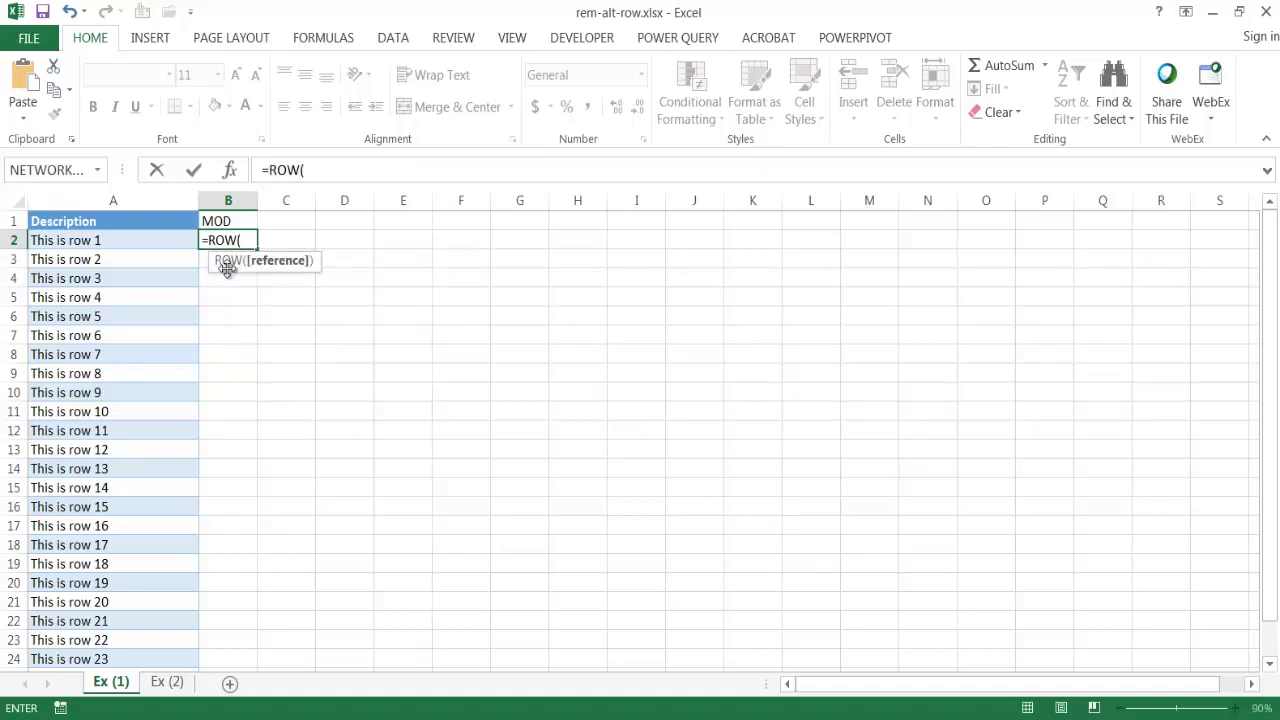
type(")")
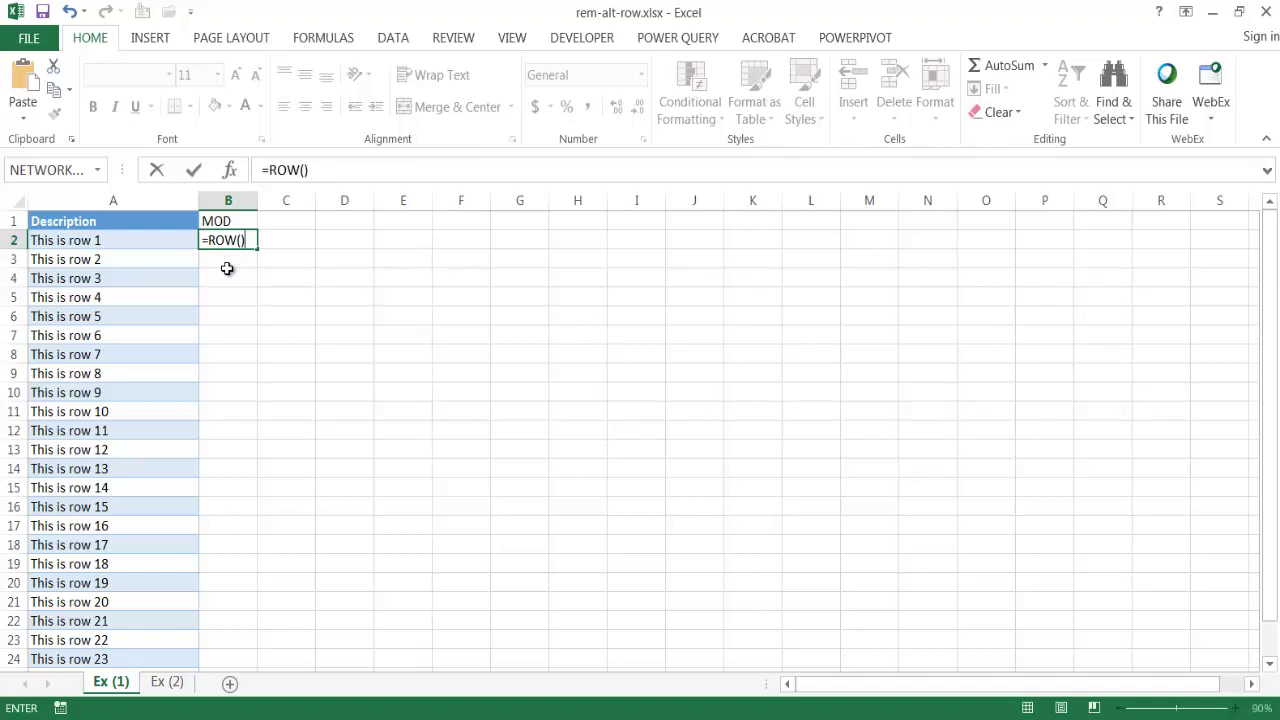
key("Return")
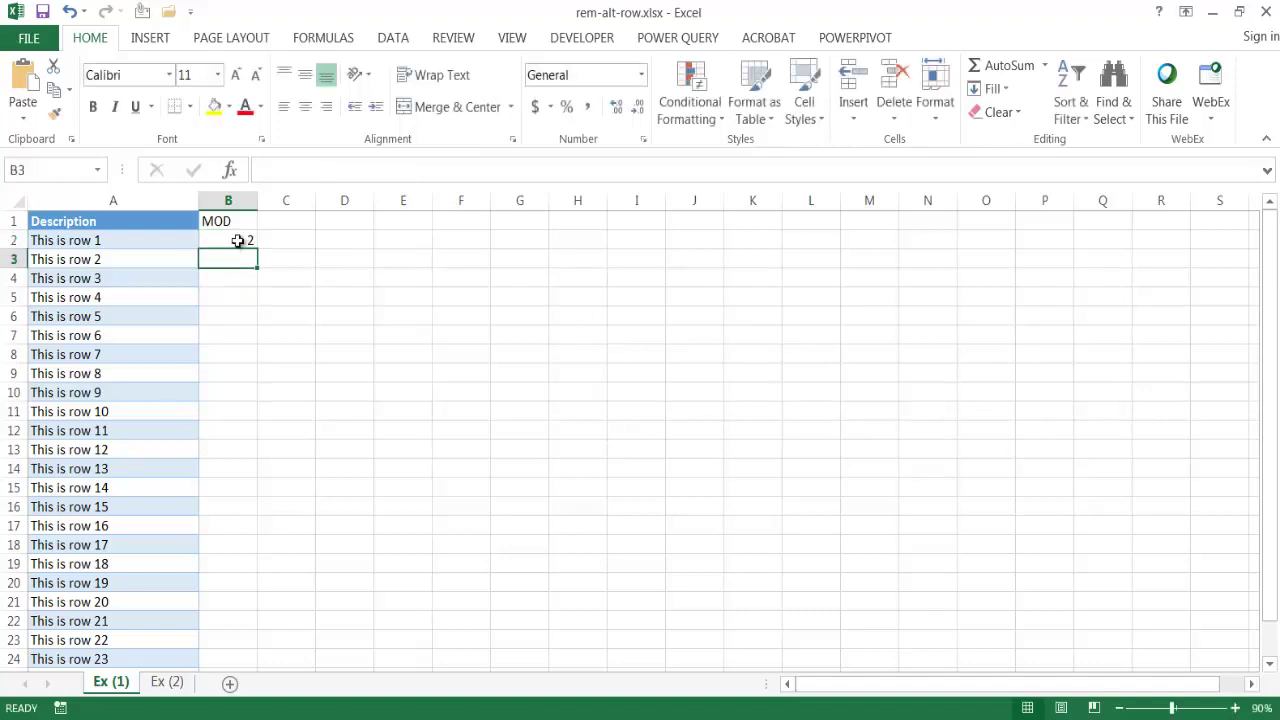
Step: Change B2 to =ROW()-1 and fill it down to B24, numbering rows 1 to 23
left_click(238, 241)
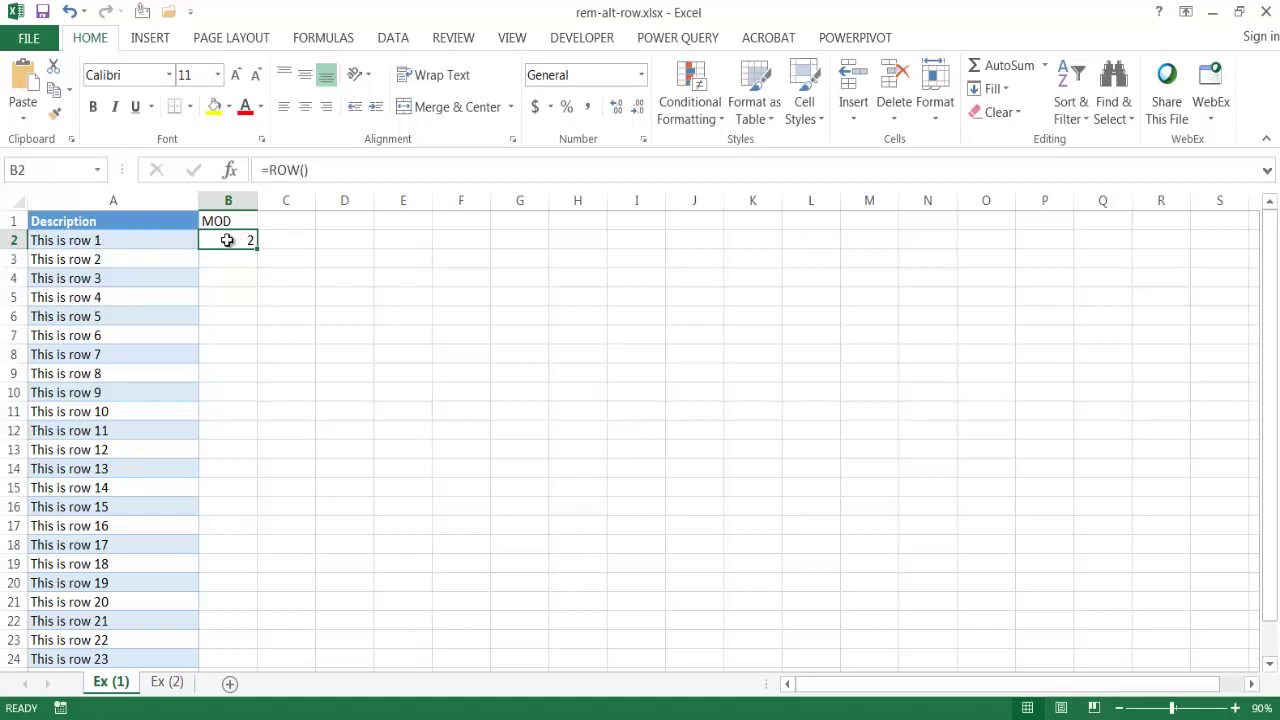
left_click(334, 170)
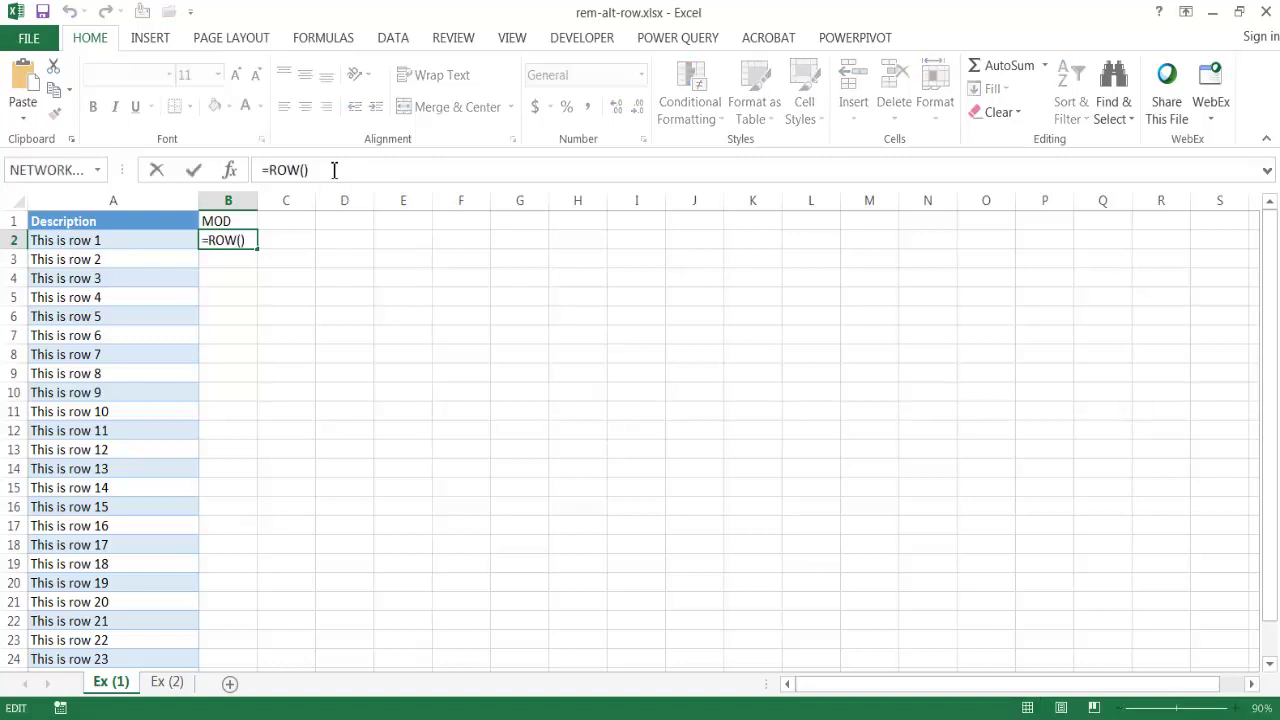
type("-1")
key("Return")
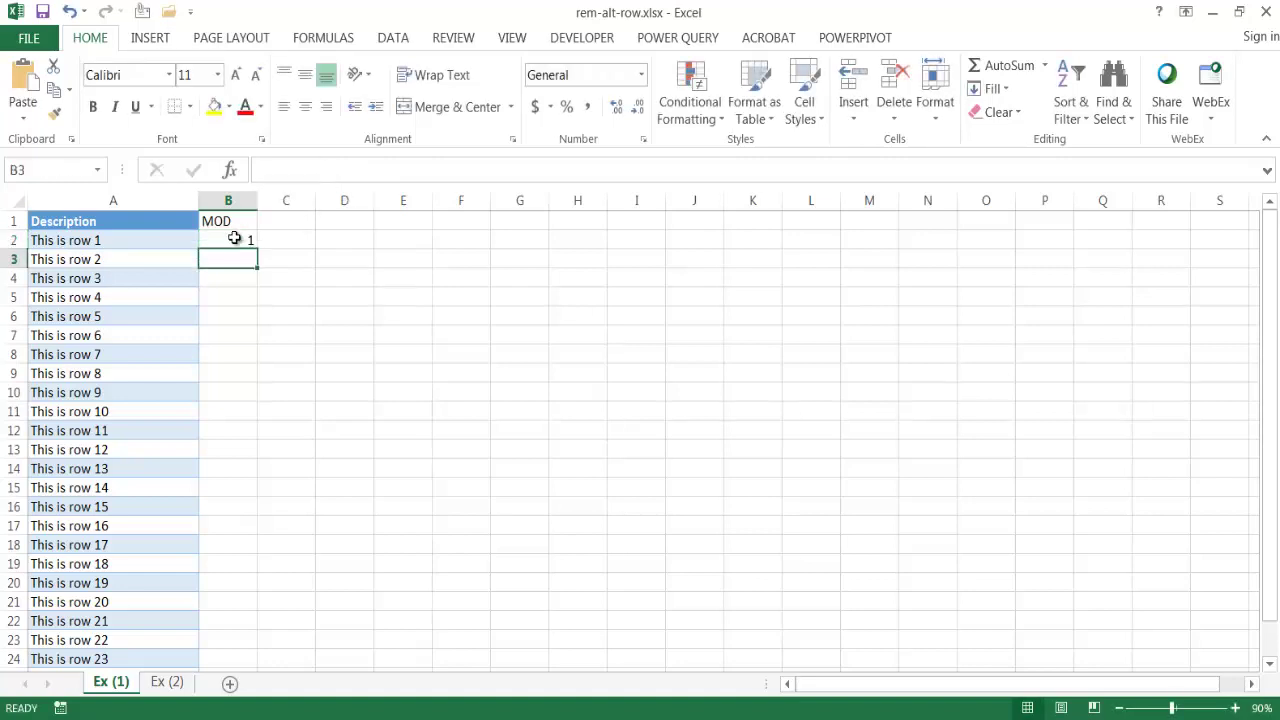
left_click(233, 240)
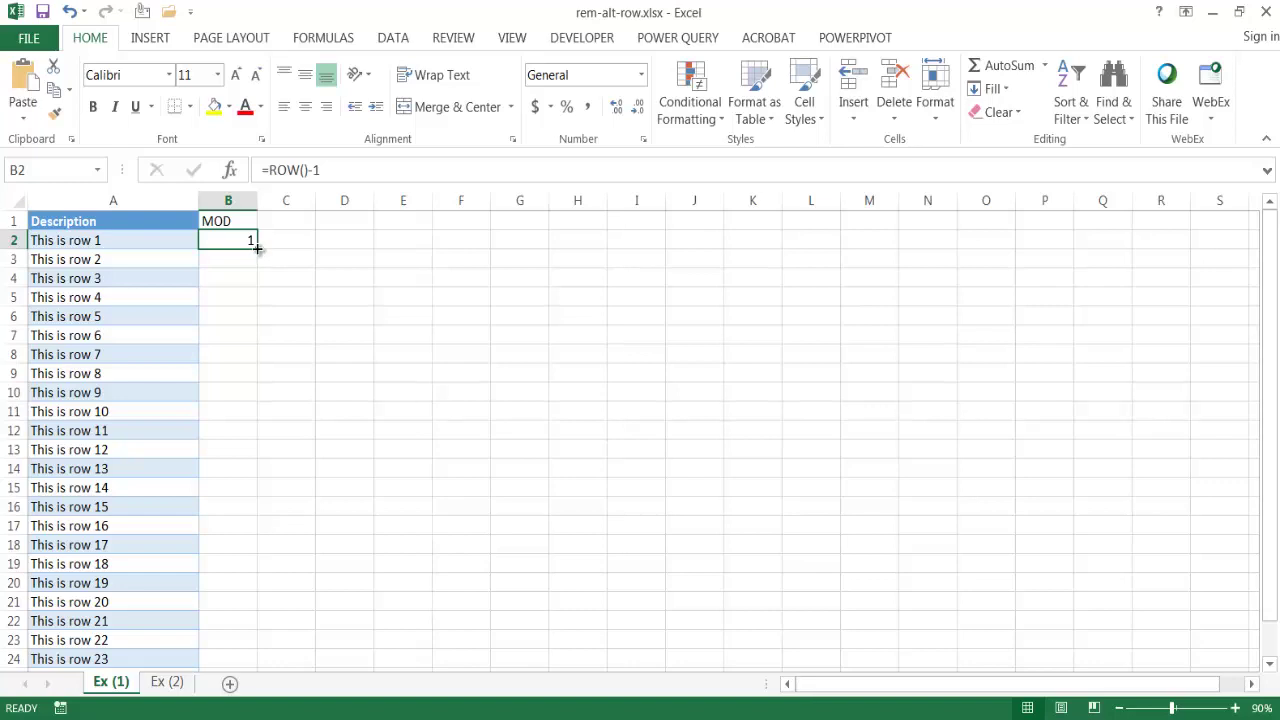
double_click(257, 248)
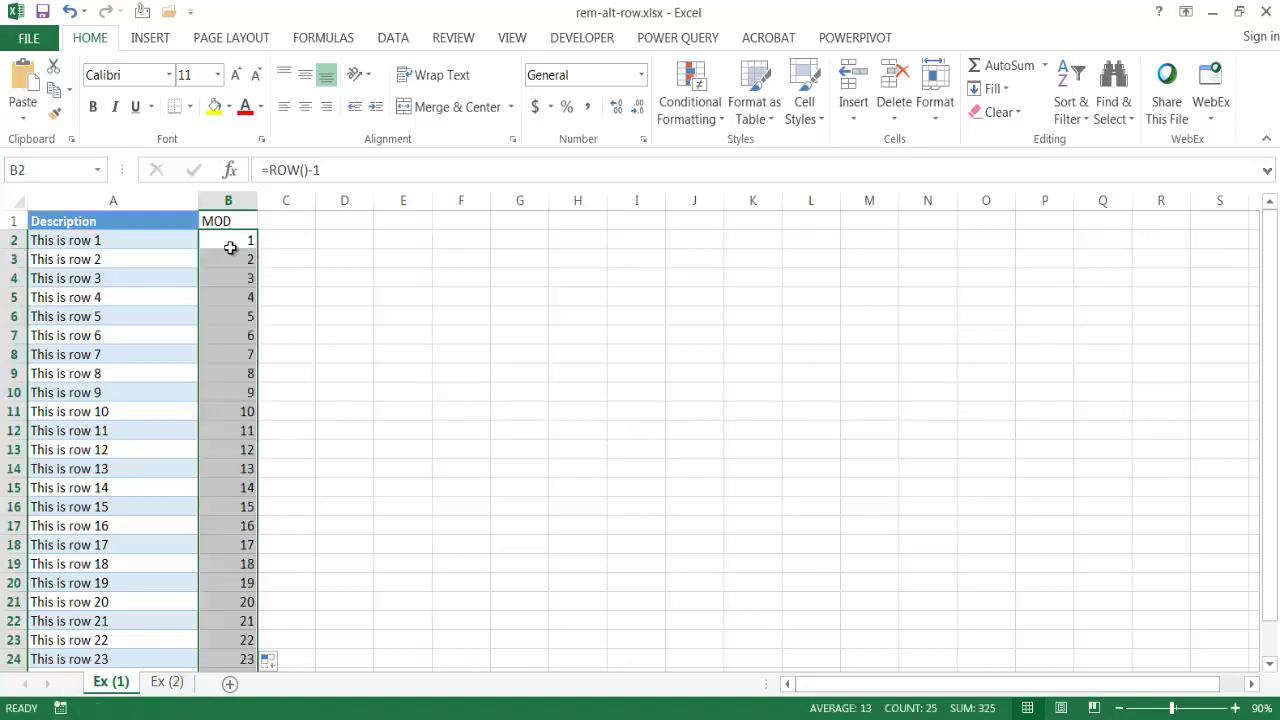
left_click(228, 278)
left_click(226, 335)
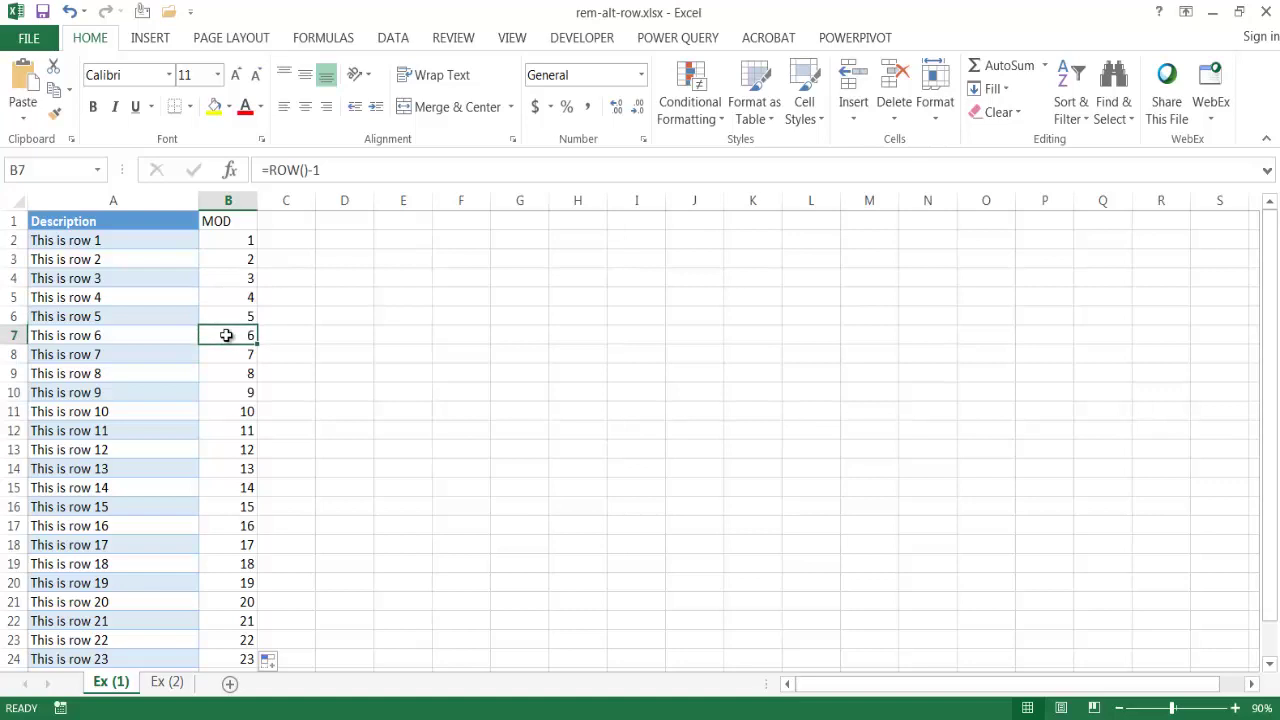
Step: Change B2 to =MOD(ROW()-1,3) and fill it down to row 24, cycling 1, 2, 0
left_click(240, 241)
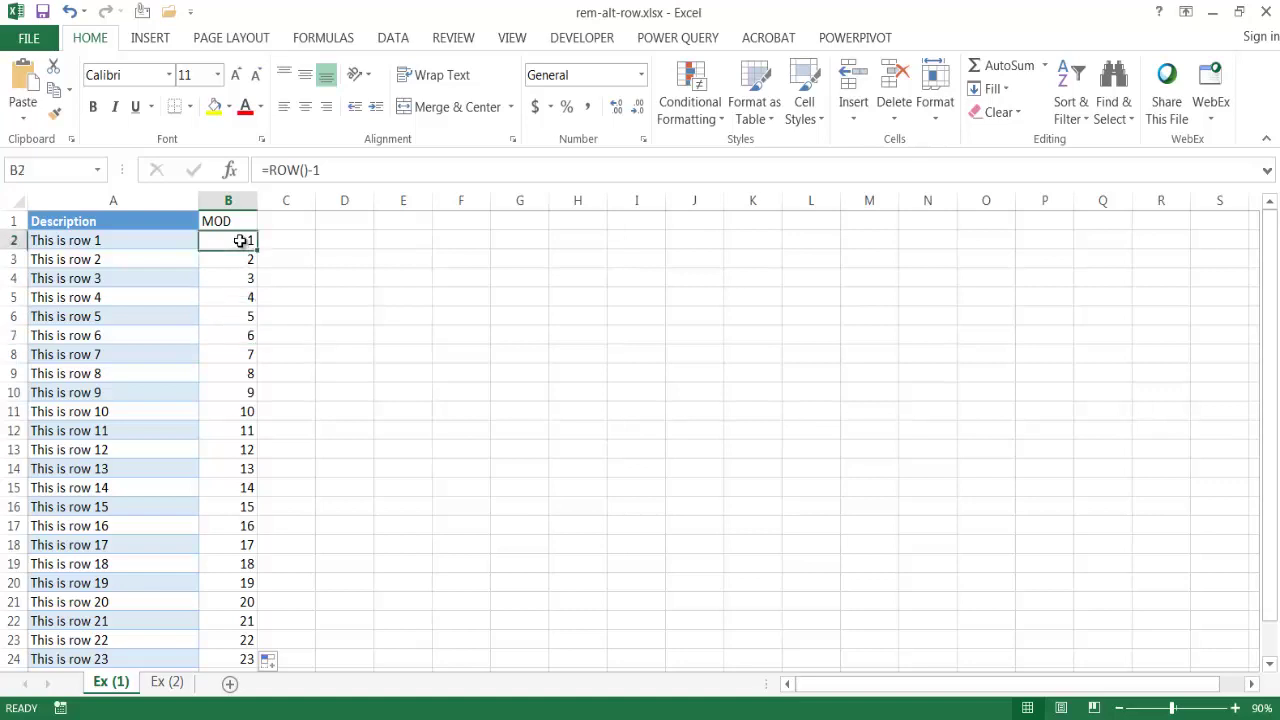
left_click(272, 171)
type("mod")
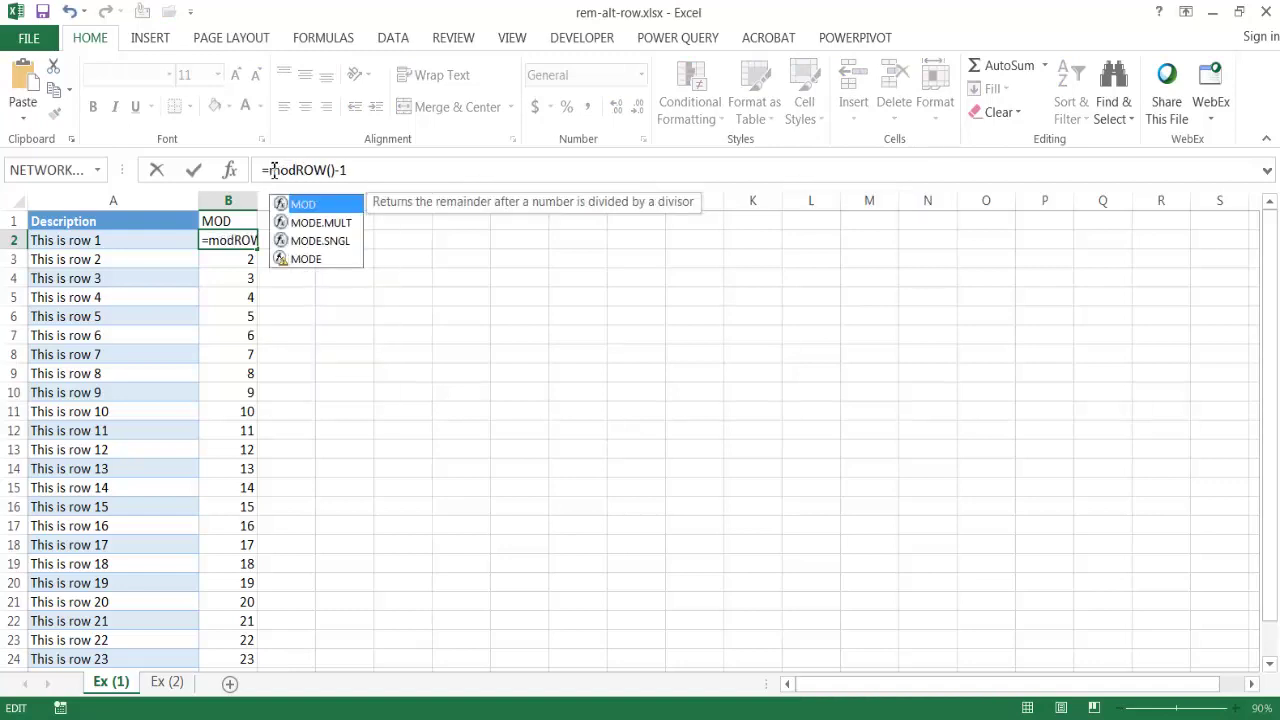
key("Tab")
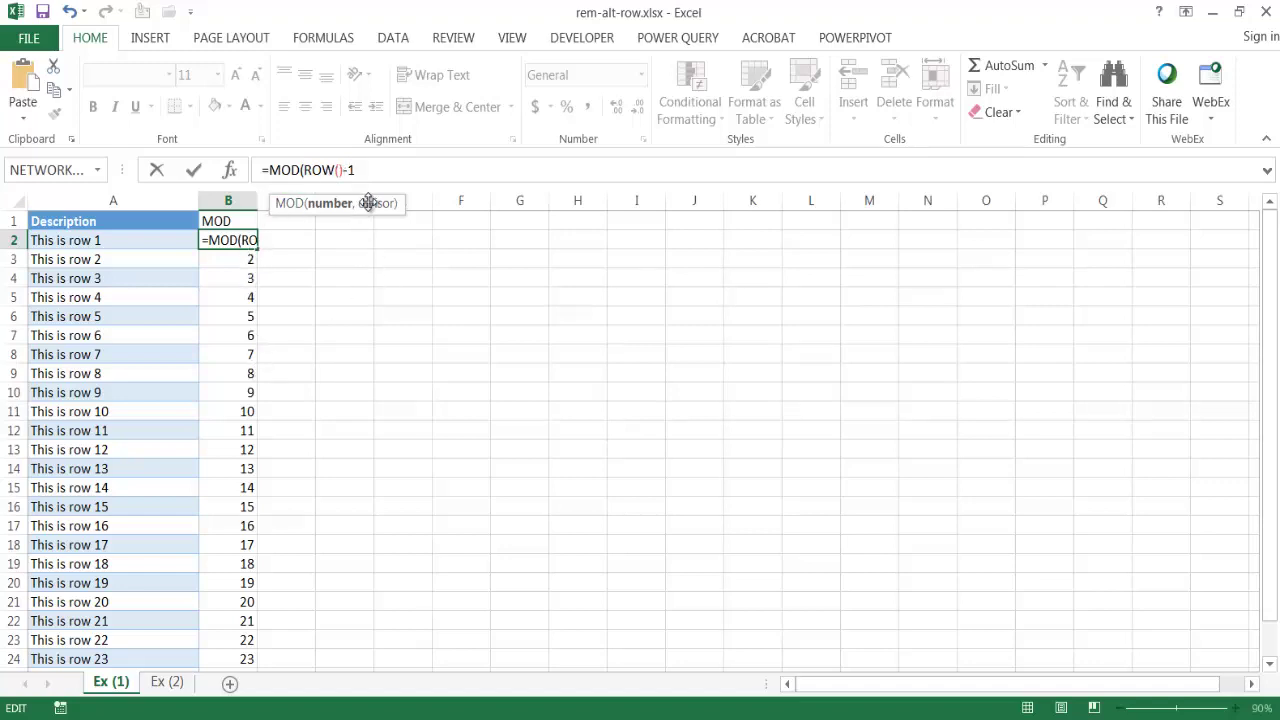
type(",3")
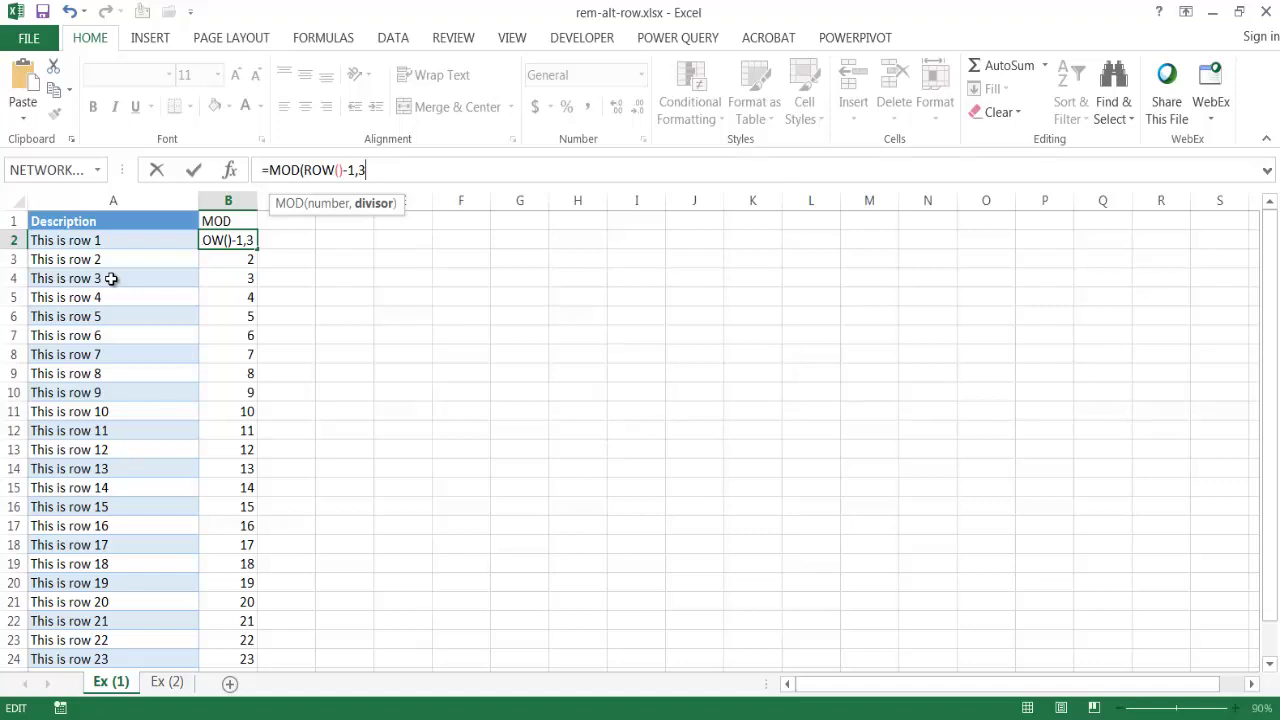
type(")")
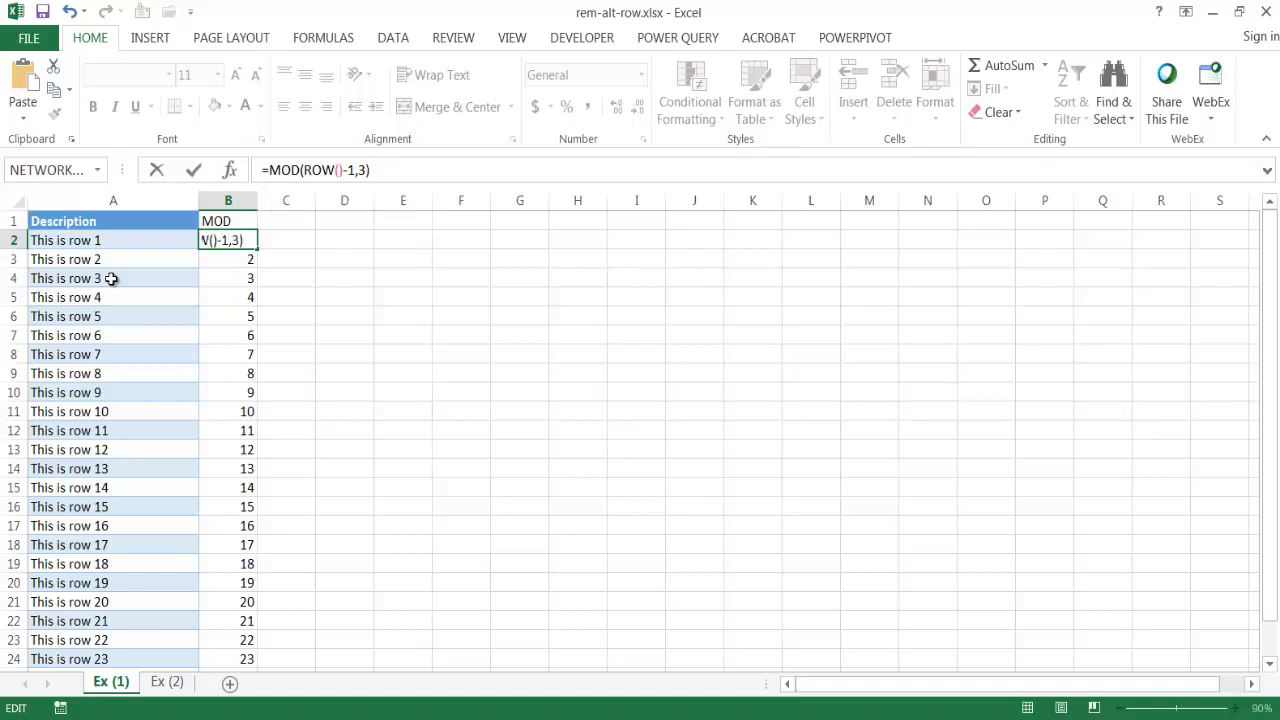
key("ctrl+Return")
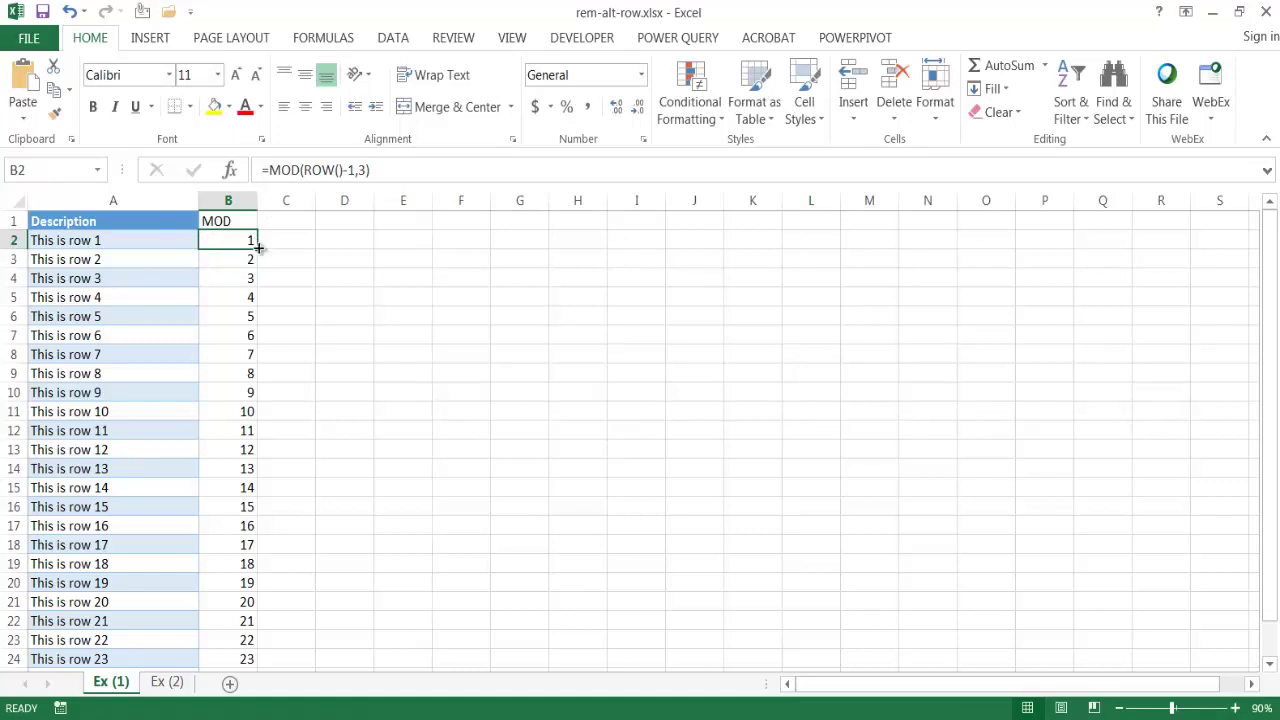
double_click(258, 247)
Step: Review the repeating 1, 2, 0 MOD values in column B
left_click(285, 239)
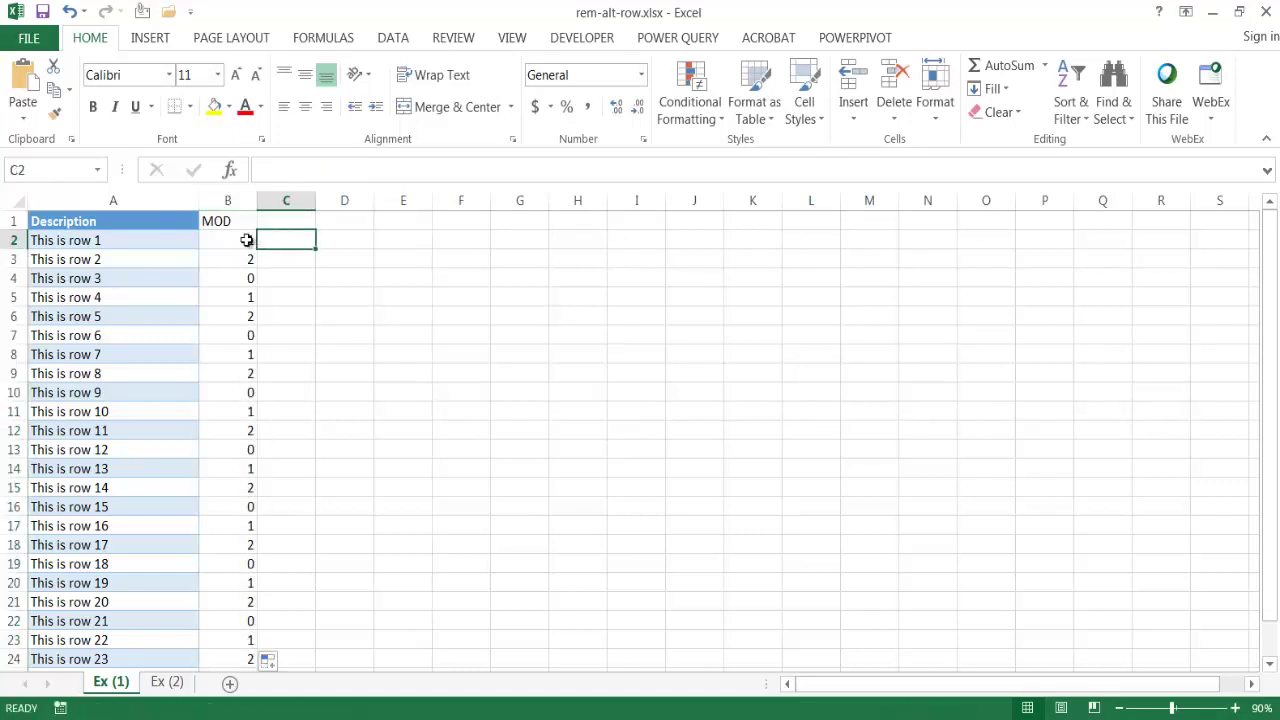
left_click(246, 240)
left_click(246, 262)
left_click(243, 280)
left_click(240, 298)
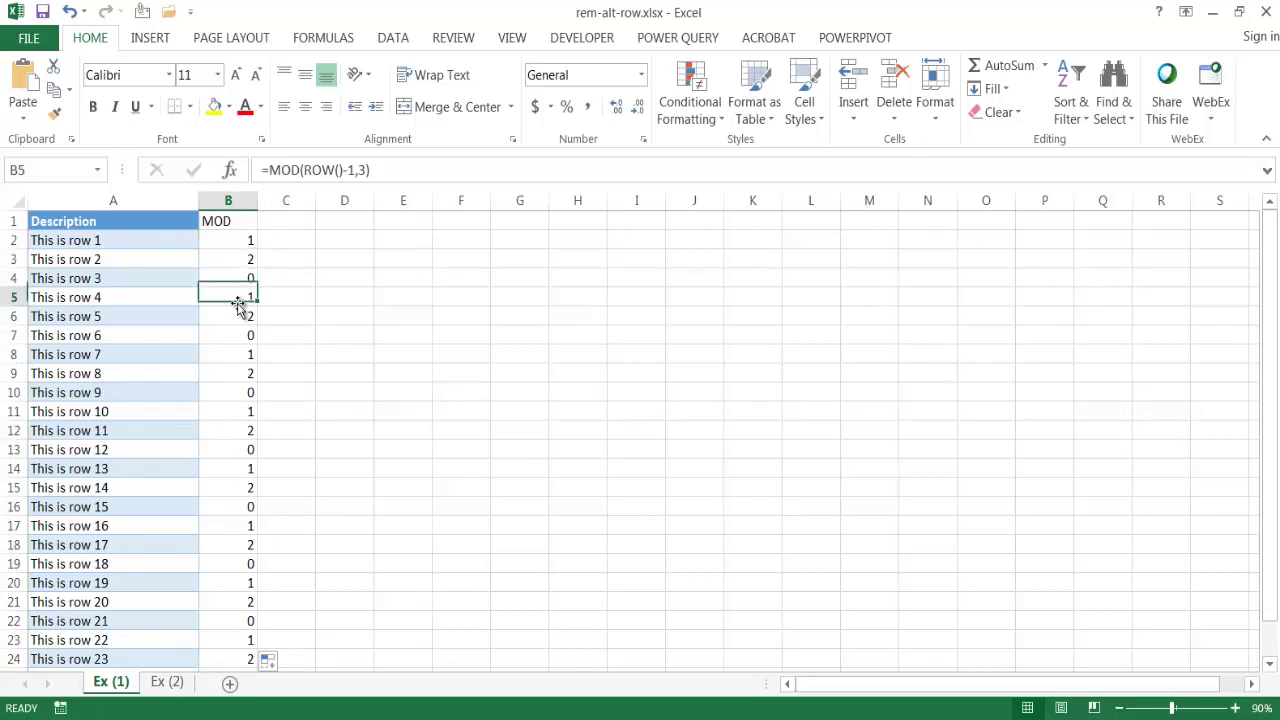
left_click_drag(240, 314, 234, 331)
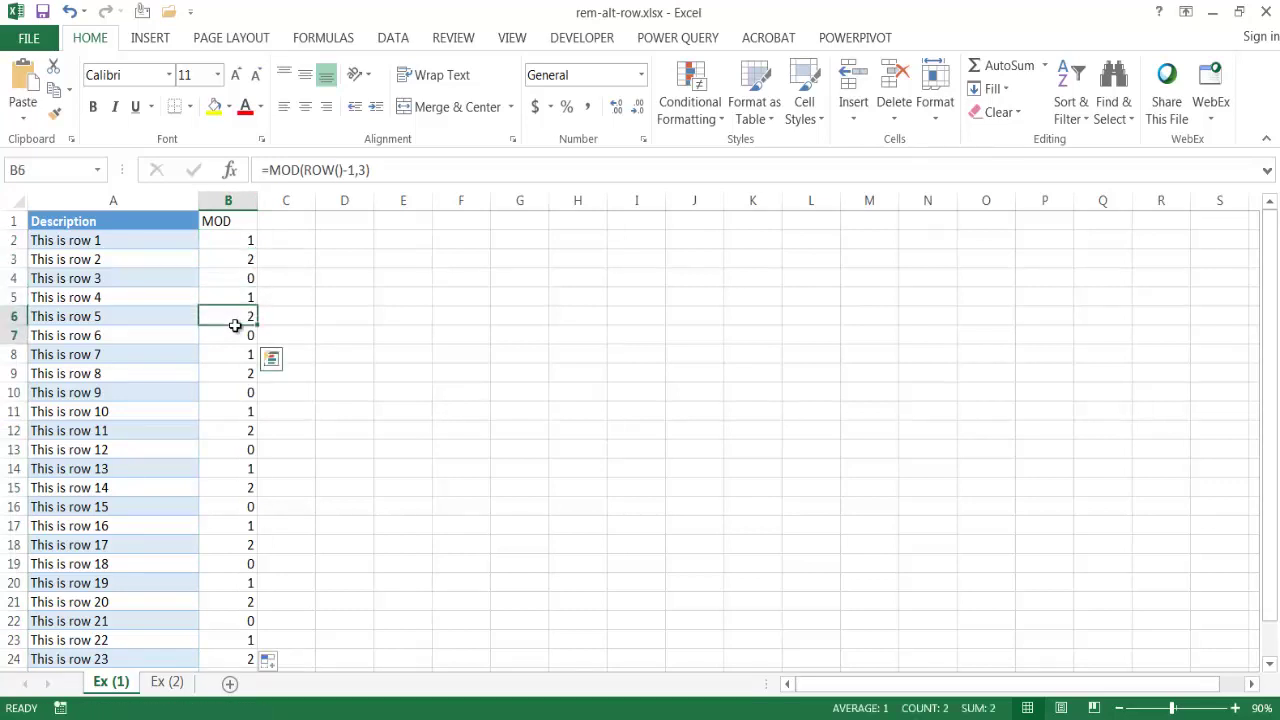
Step: Add filter arrows to the table headers with Sort & Filter > Filter
left_click(133, 268)
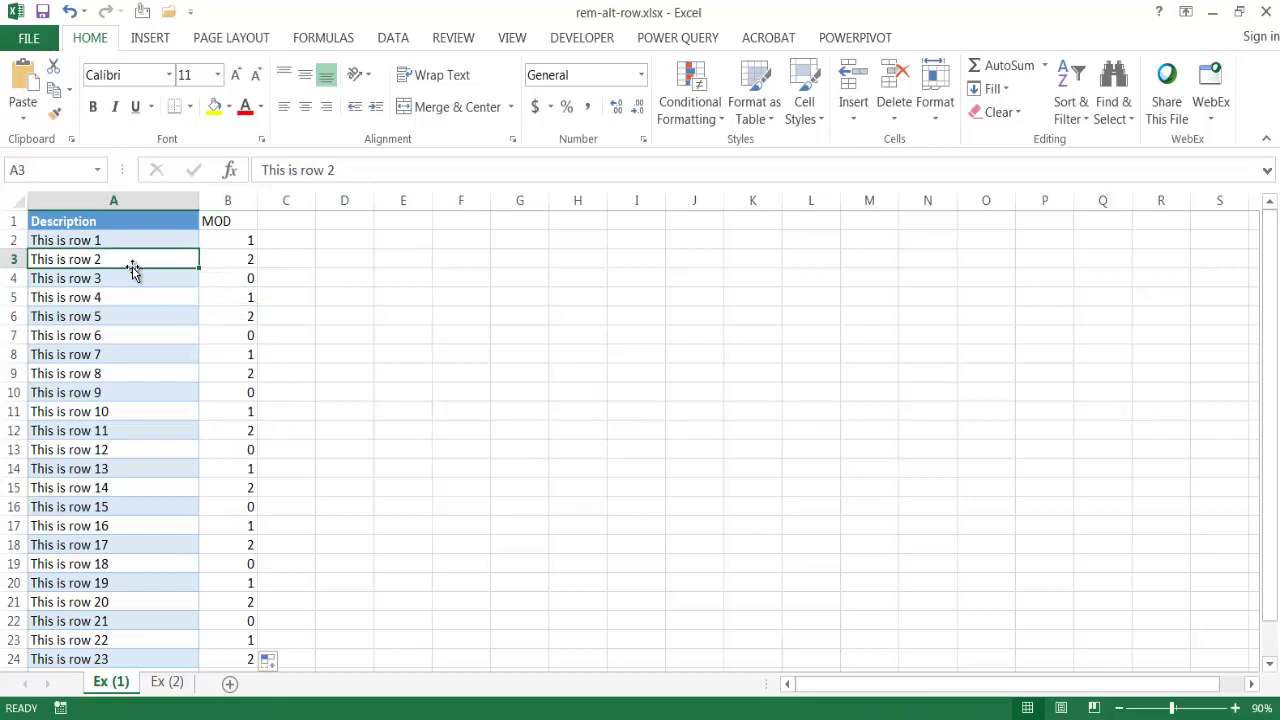
left_click(1073, 115)
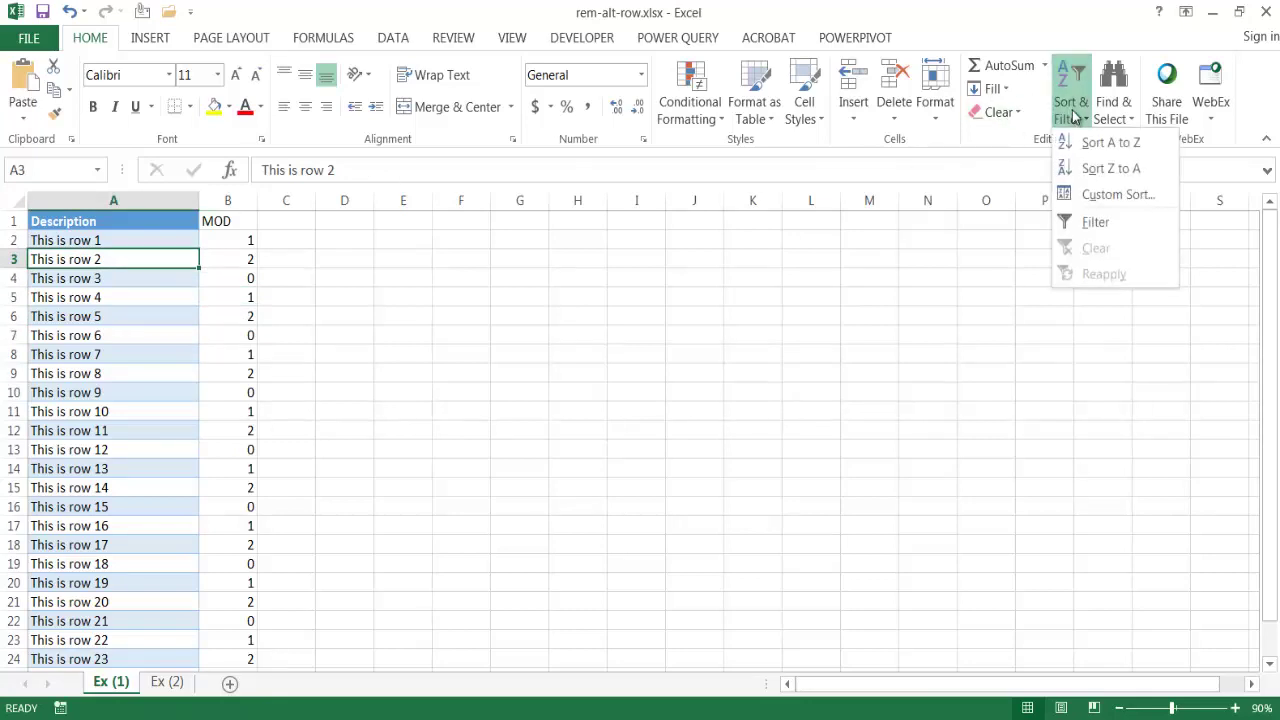
left_click(1095, 222)
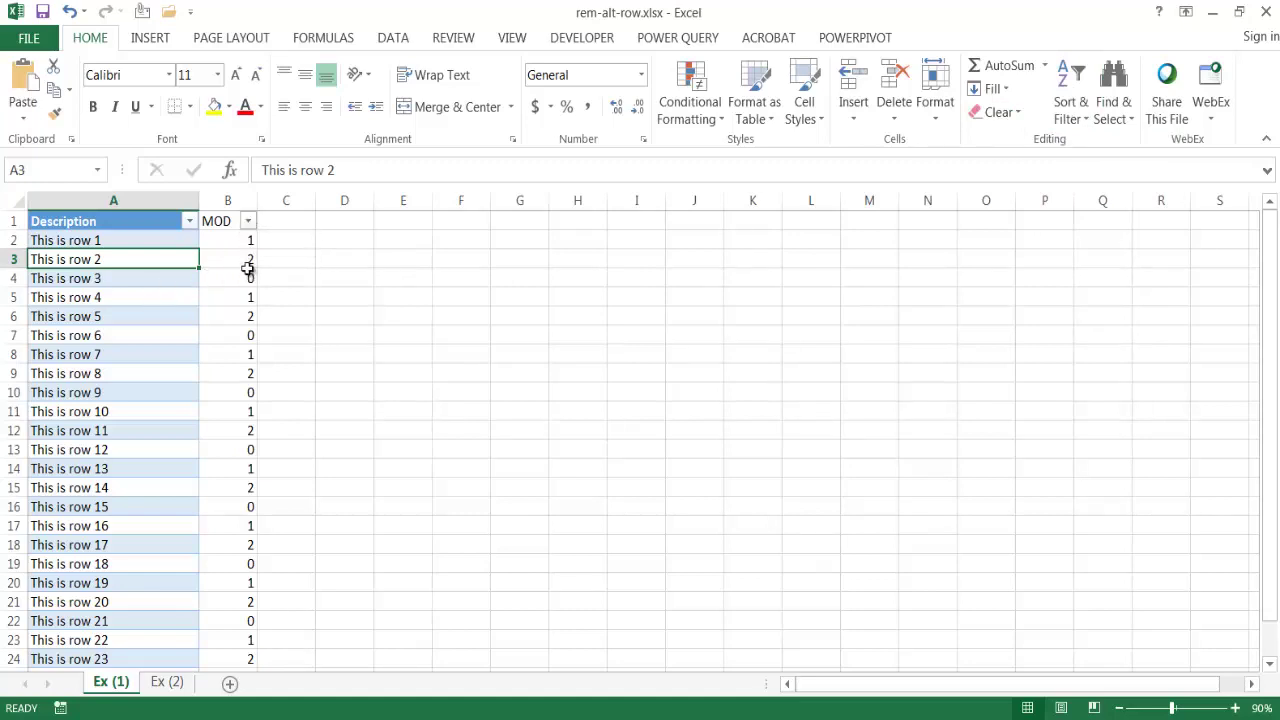
Step: Filter the MOD column to show only rows with value 0
left_click(249, 222)
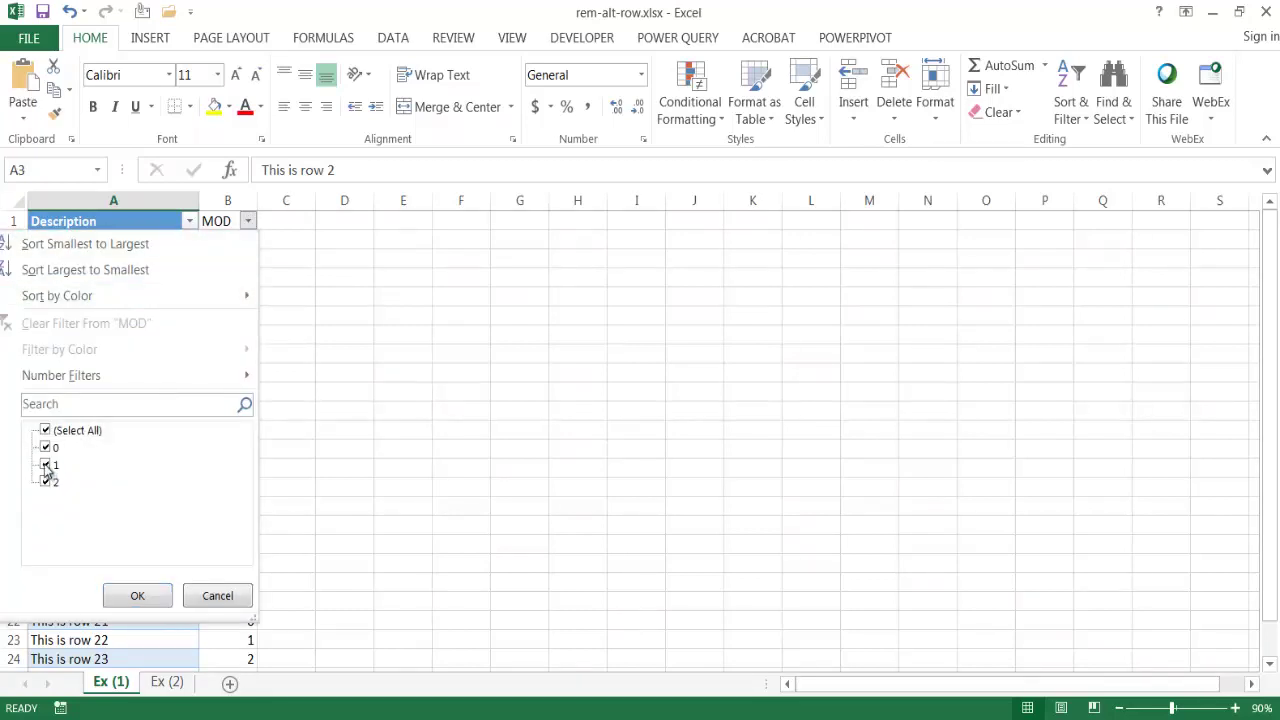
left_click(45, 465)
left_click(45, 483)
left_click(135, 594)
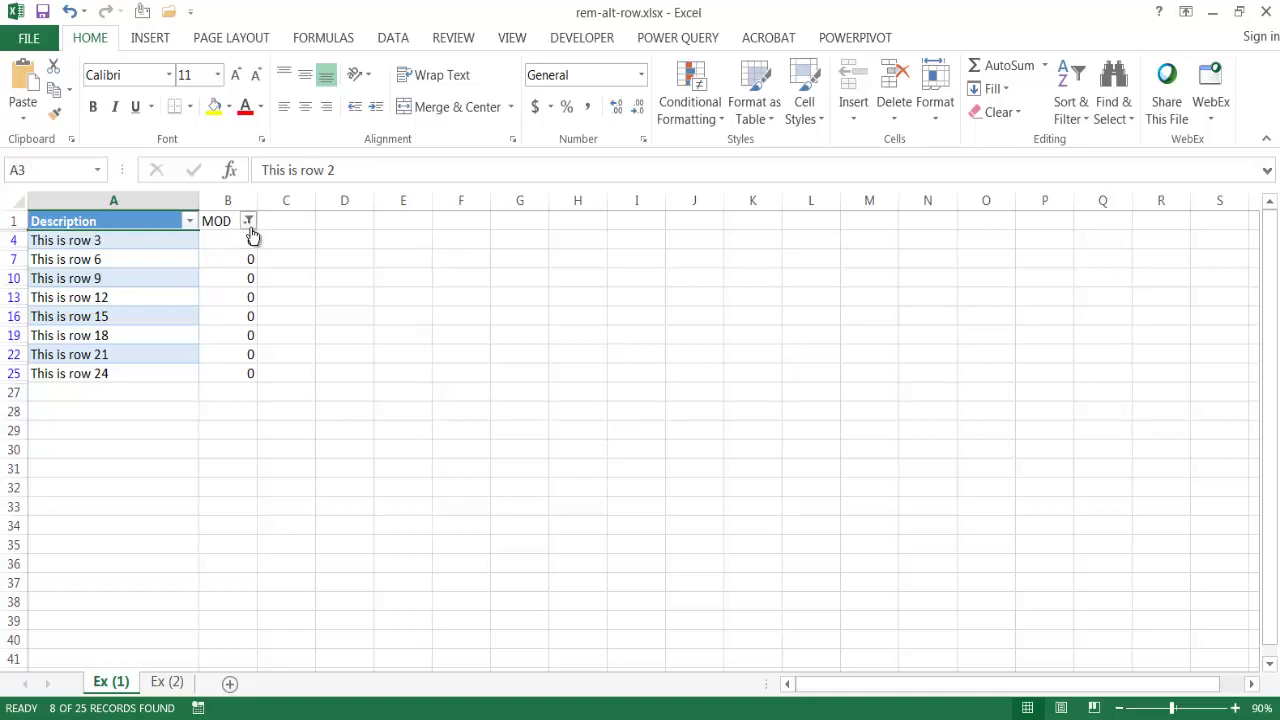
Step: Refilter the MOD column to show only values 1 and 2, leaving 17 rows
left_click(248, 220)
left_click(45, 448)
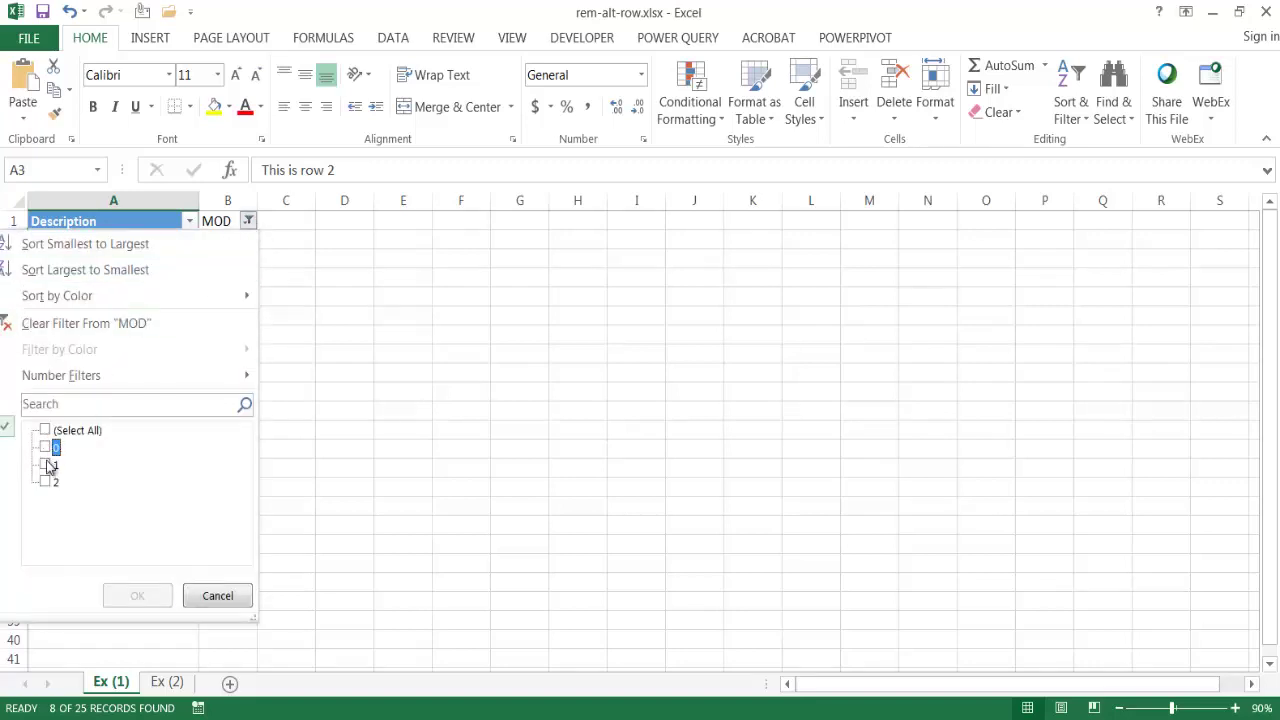
left_click(45, 465)
left_click(45, 482)
left_click(137, 596)
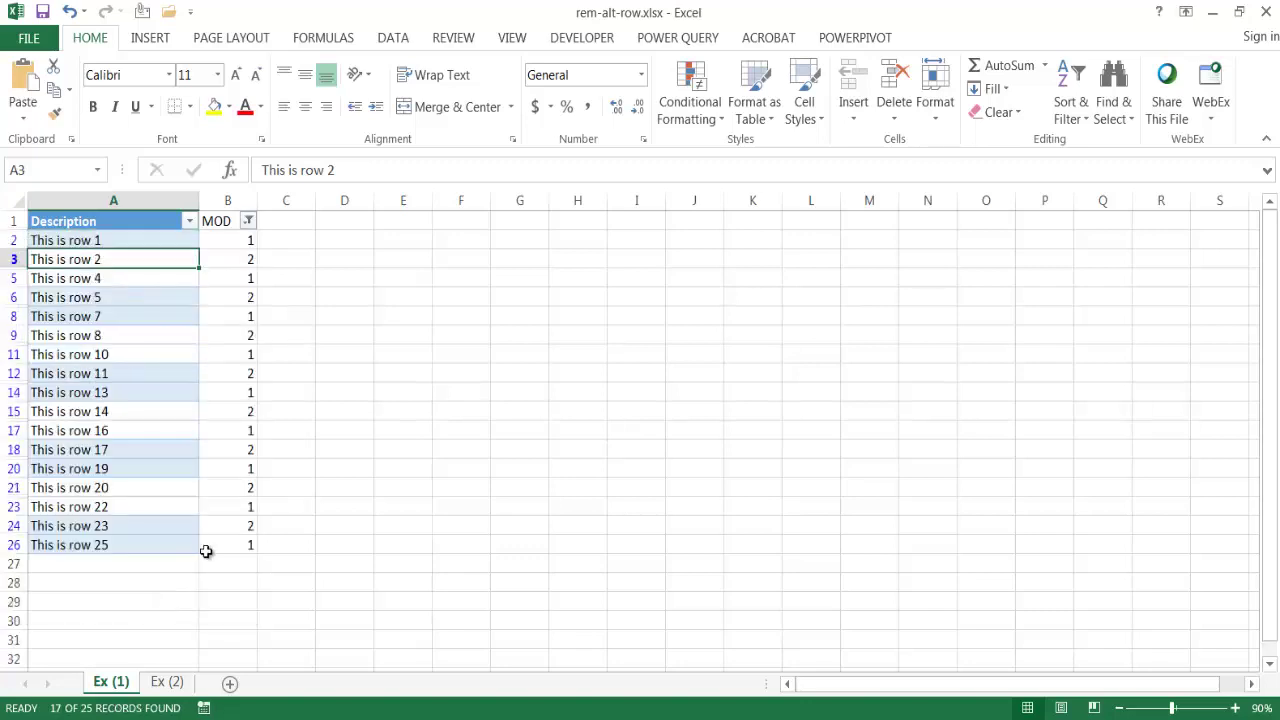
Step: Change the divisor in B2's MOD formula to 5 and copy it down the column
left_click(223, 240)
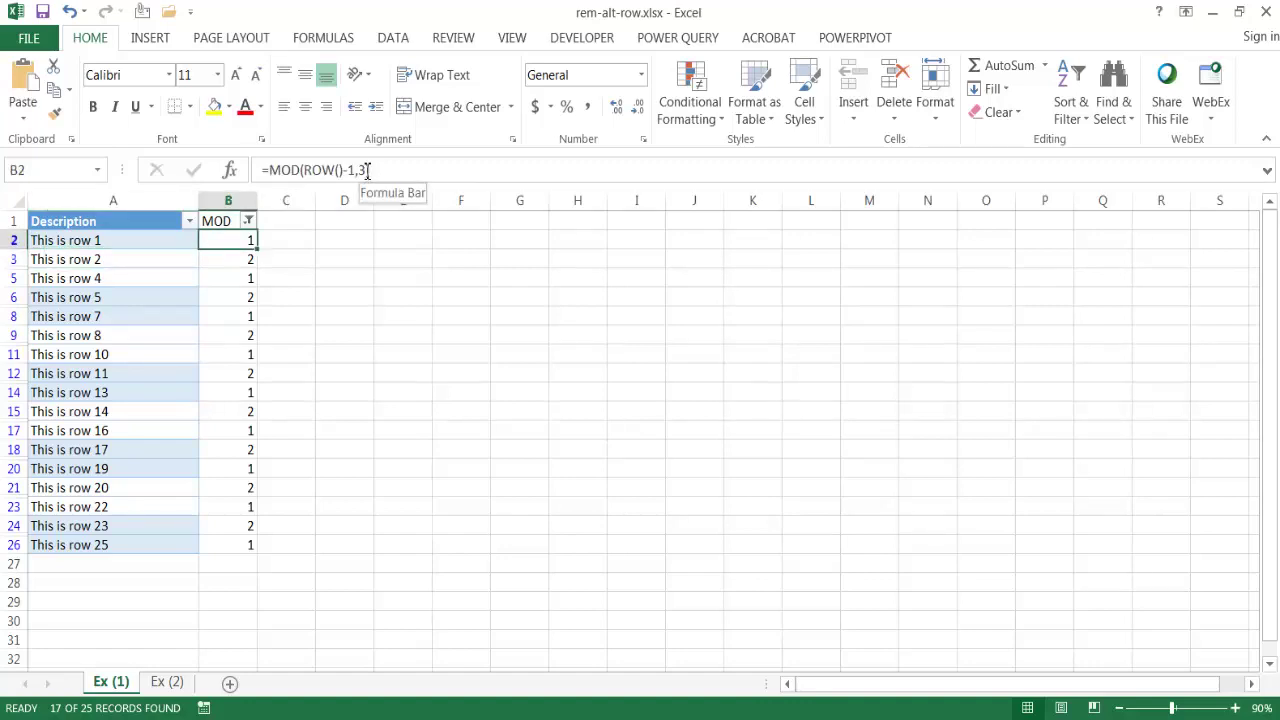
left_click(248, 220)
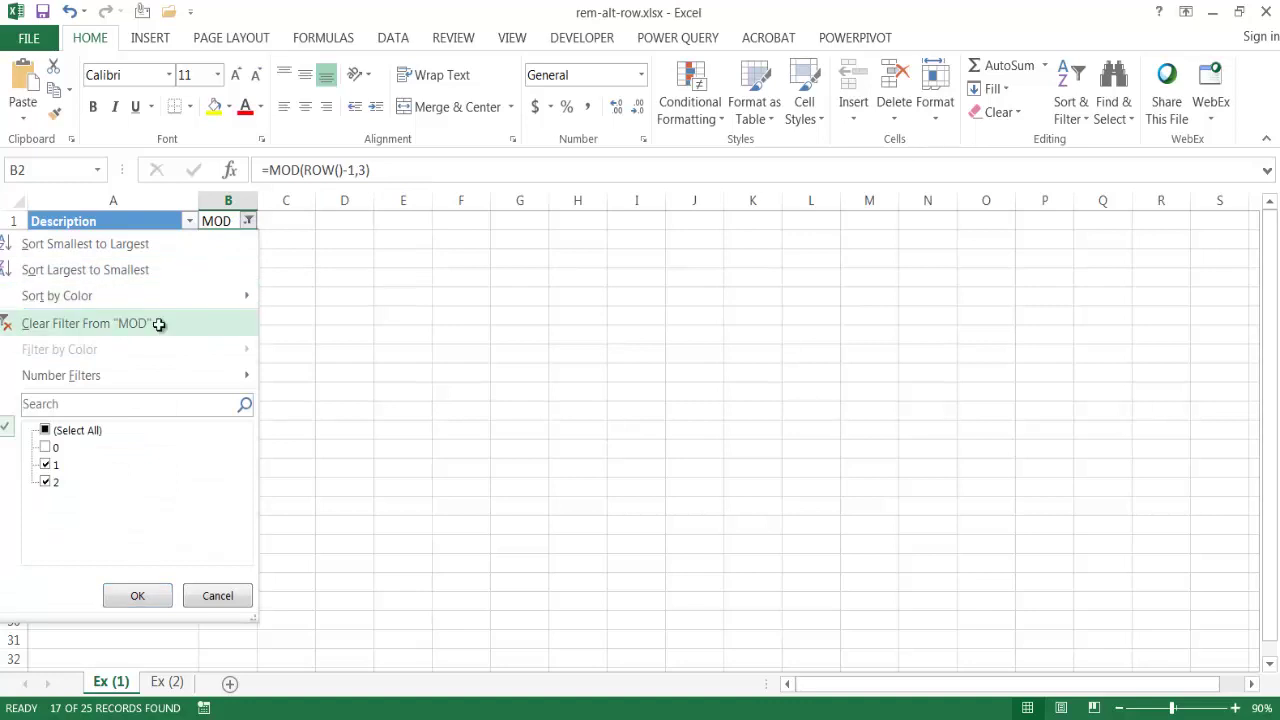
key("Escape")
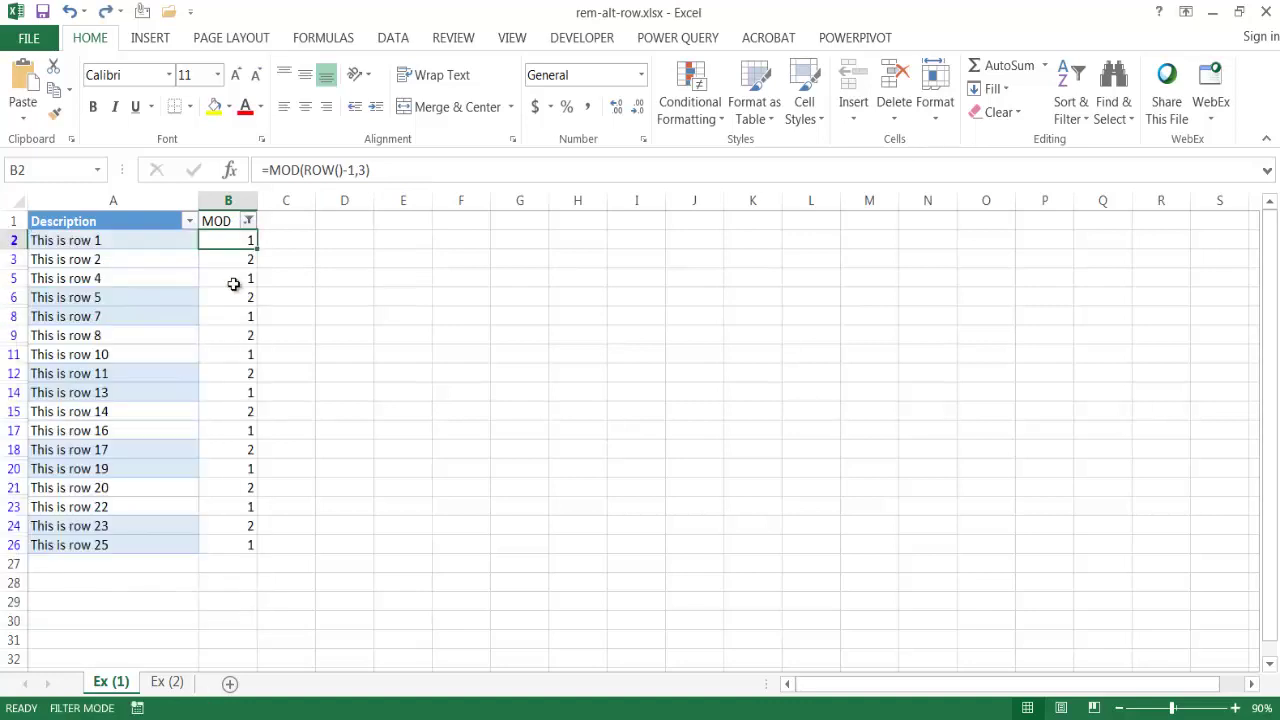
left_click(363, 170)
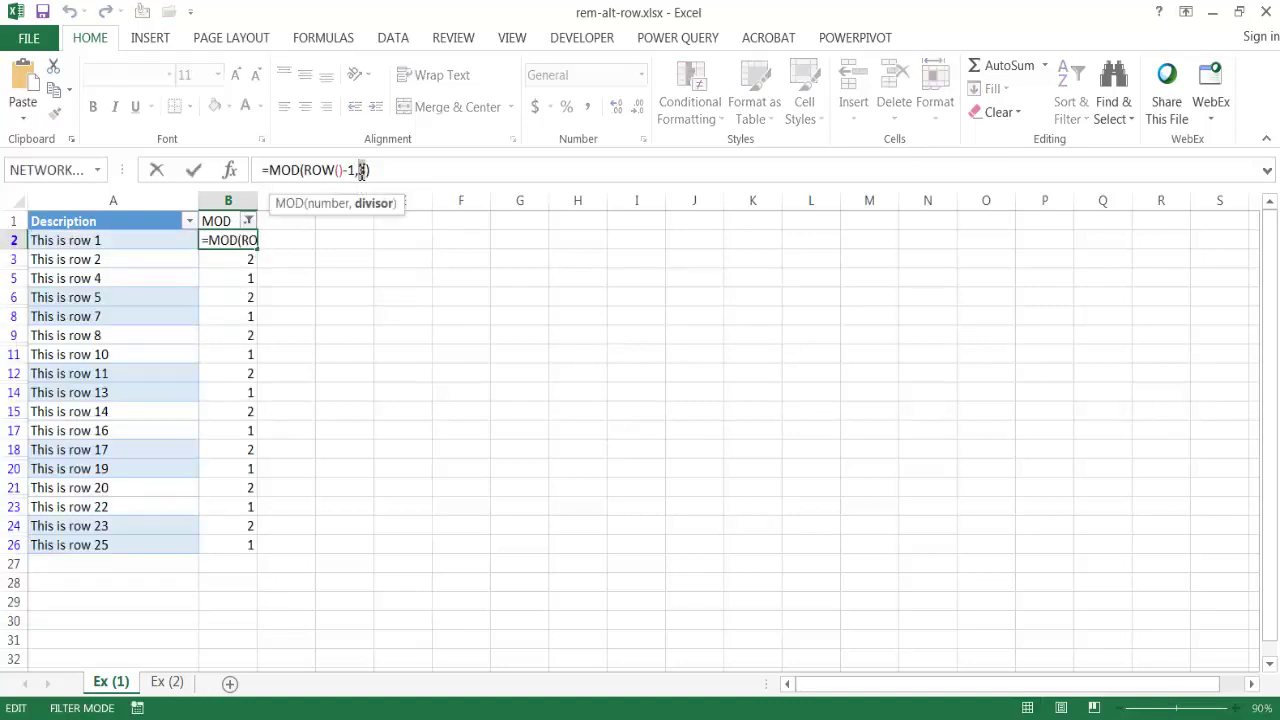
type("3")
key("Return")
left_click(243, 241)
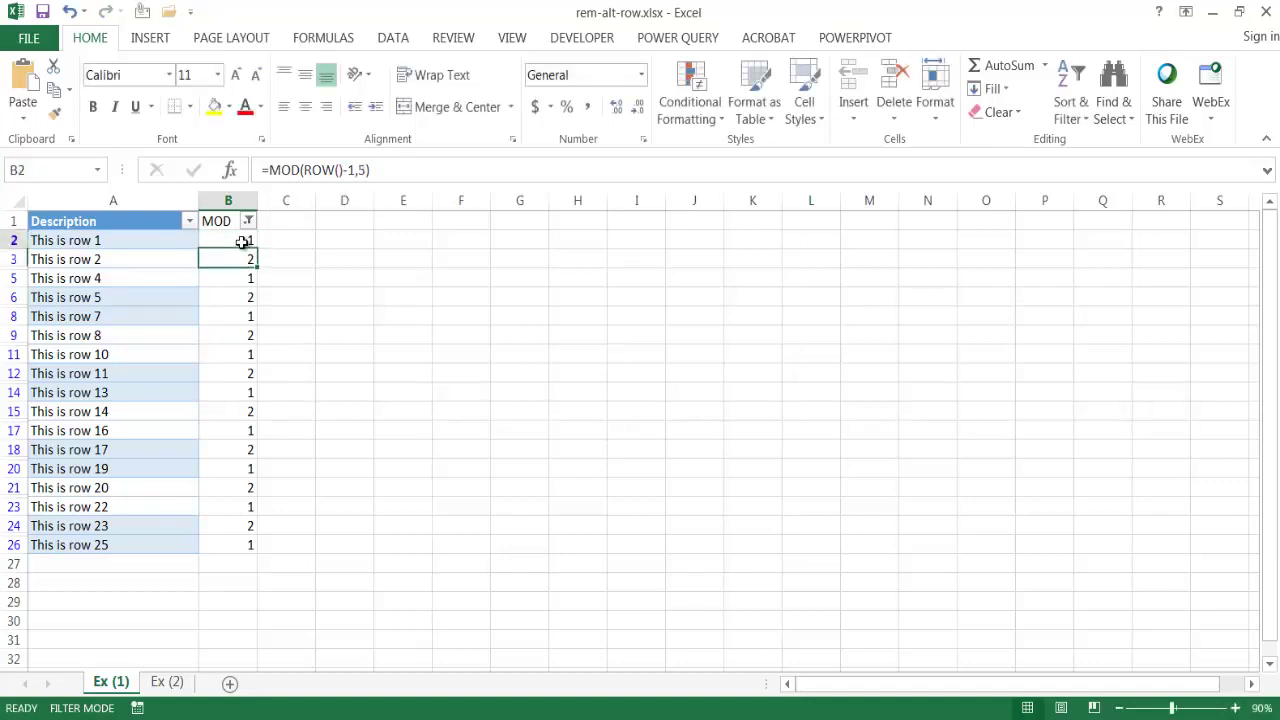
double_click(256, 249)
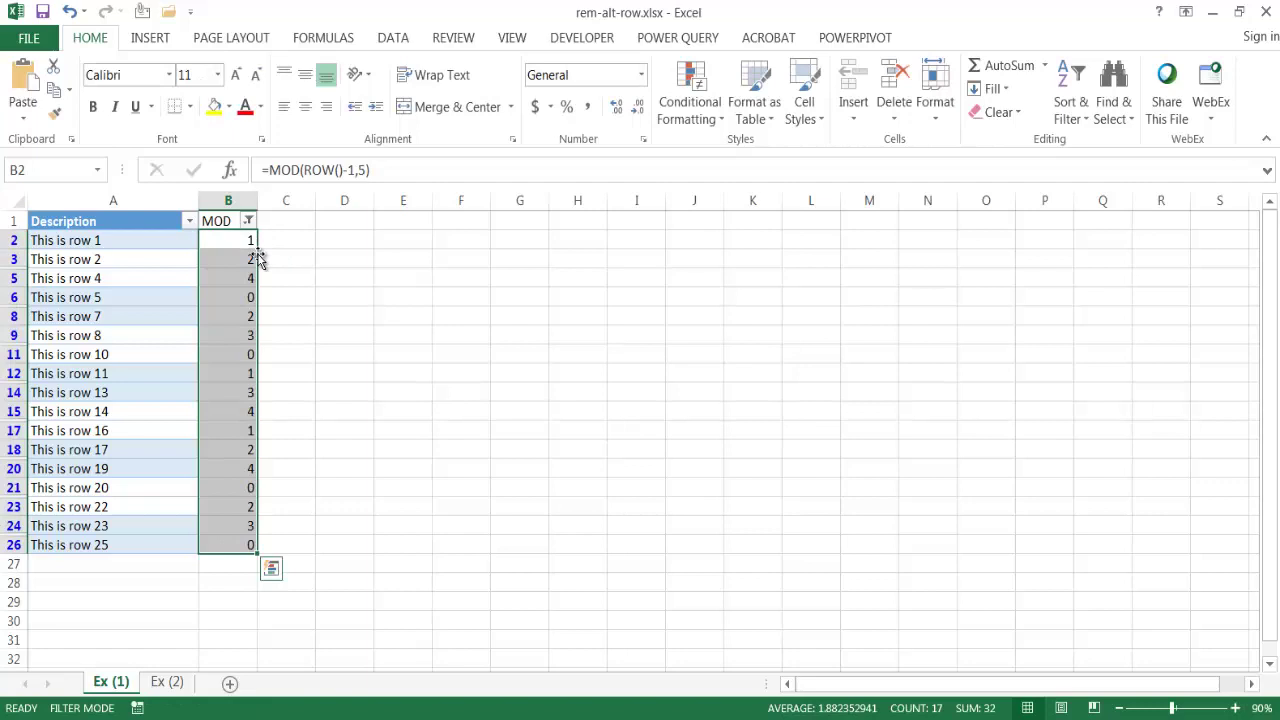
Step: Clear the filter from MOD to show all rows, then inspect the formulas in B2–B7
left_click(248, 221)
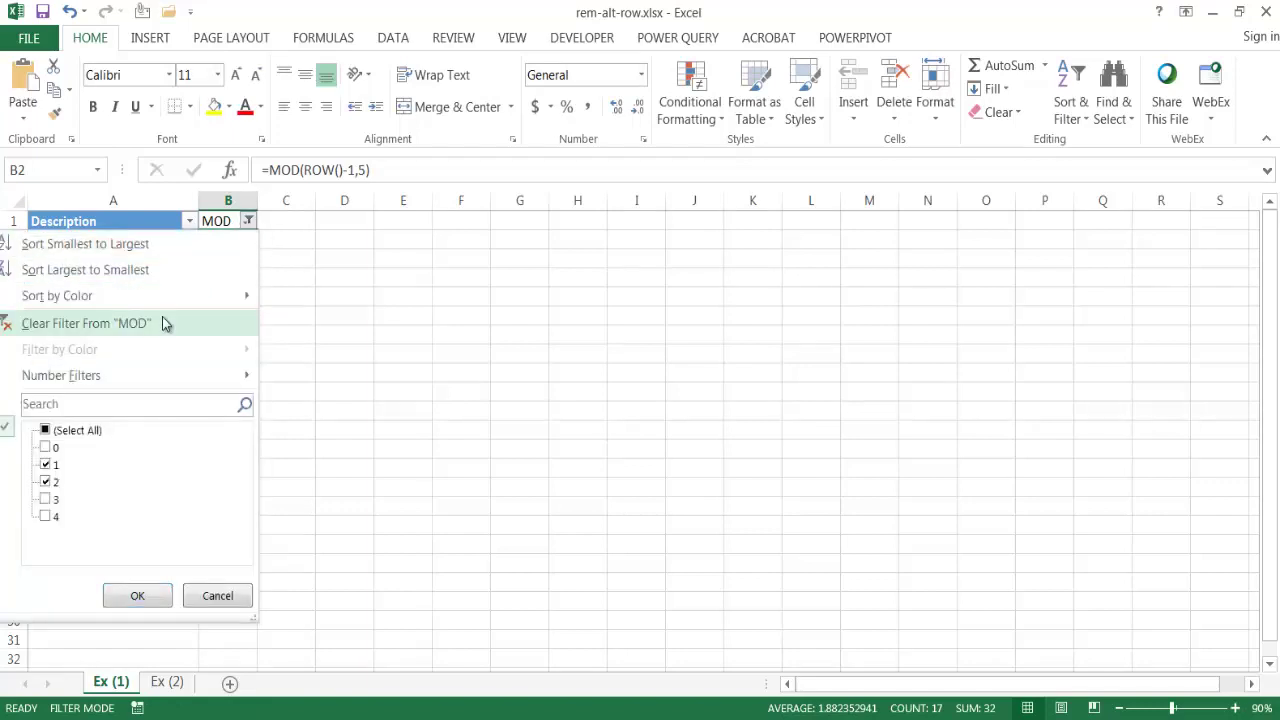
left_click(163, 323)
left_click(274, 237)
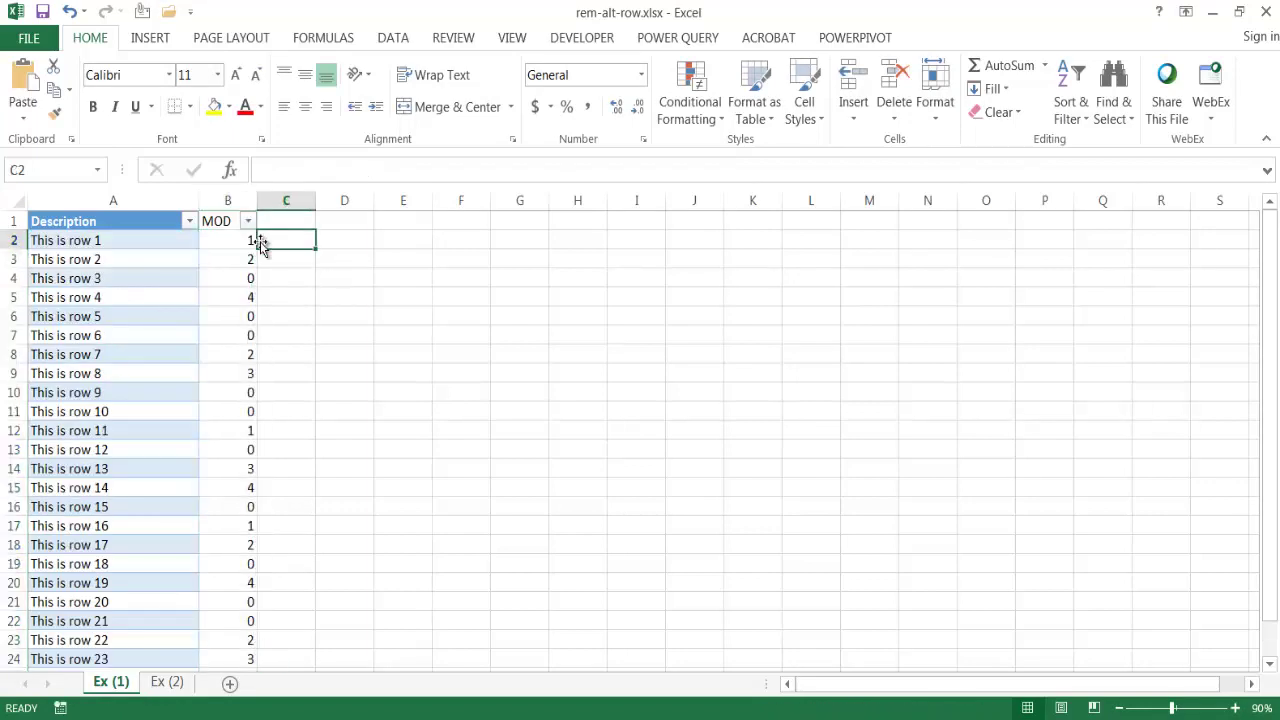
left_click(250, 240)
left_click(235, 262)
left_click(230, 280)
left_click(229, 297)
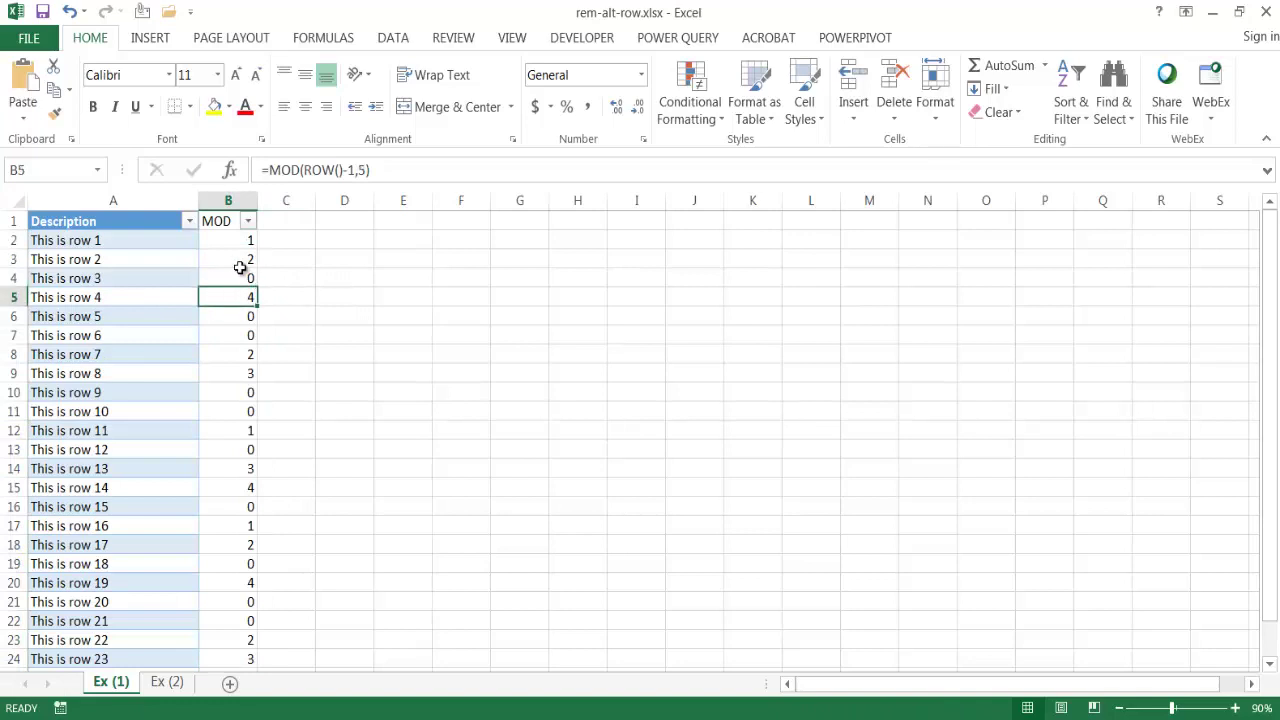
left_click(233, 330)
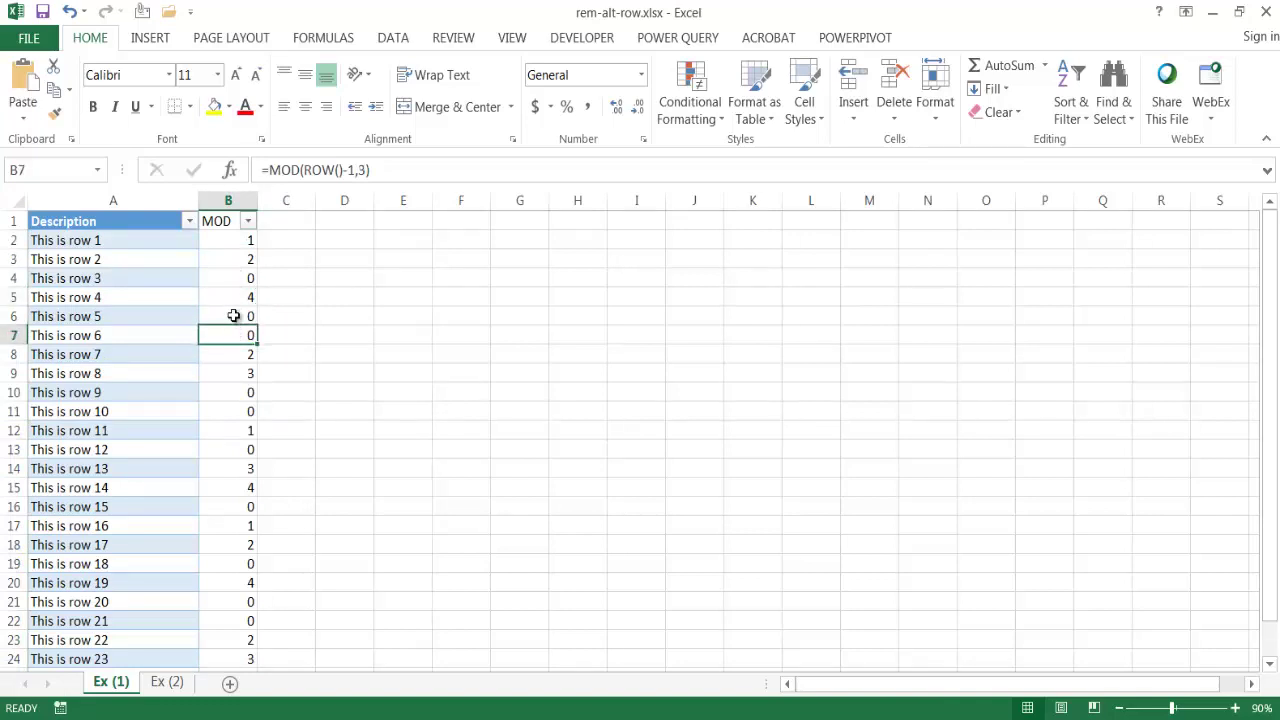
Step: Refill =MOD(ROW()-1,5) down every row and check the values cycle 1, 2, 3, 4, 0
left_click(243, 240)
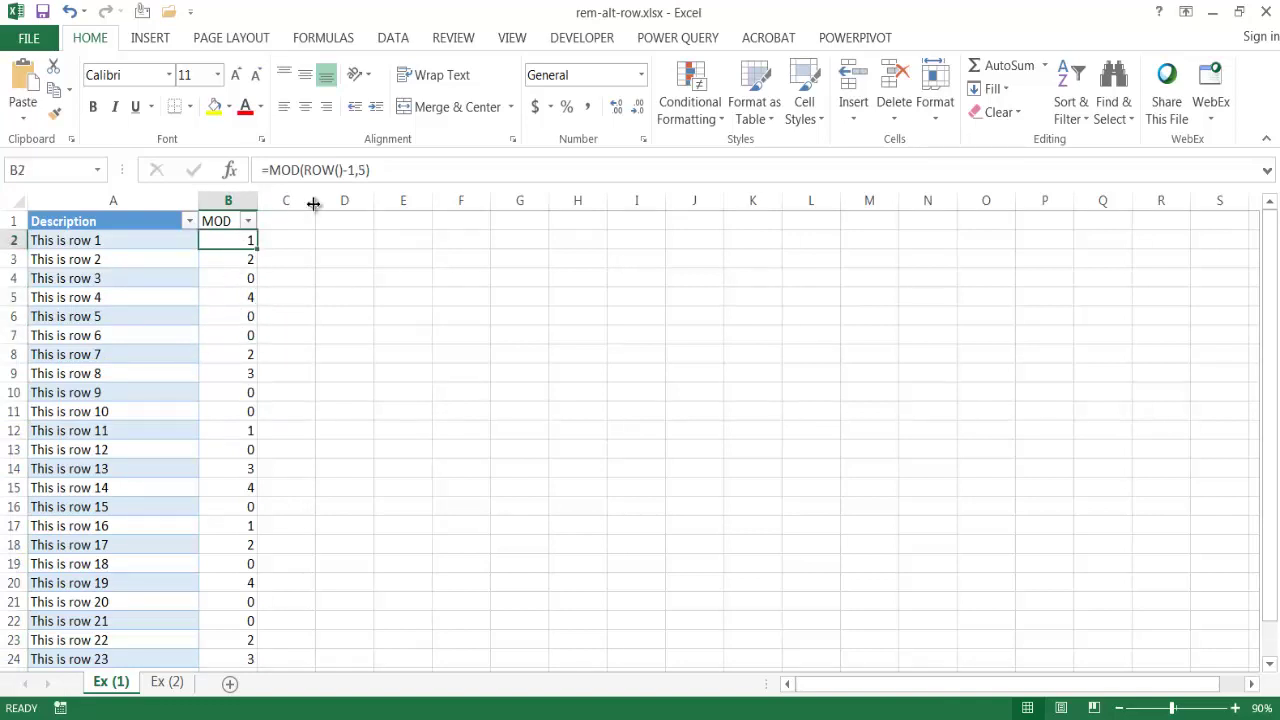
double_click(256, 247)
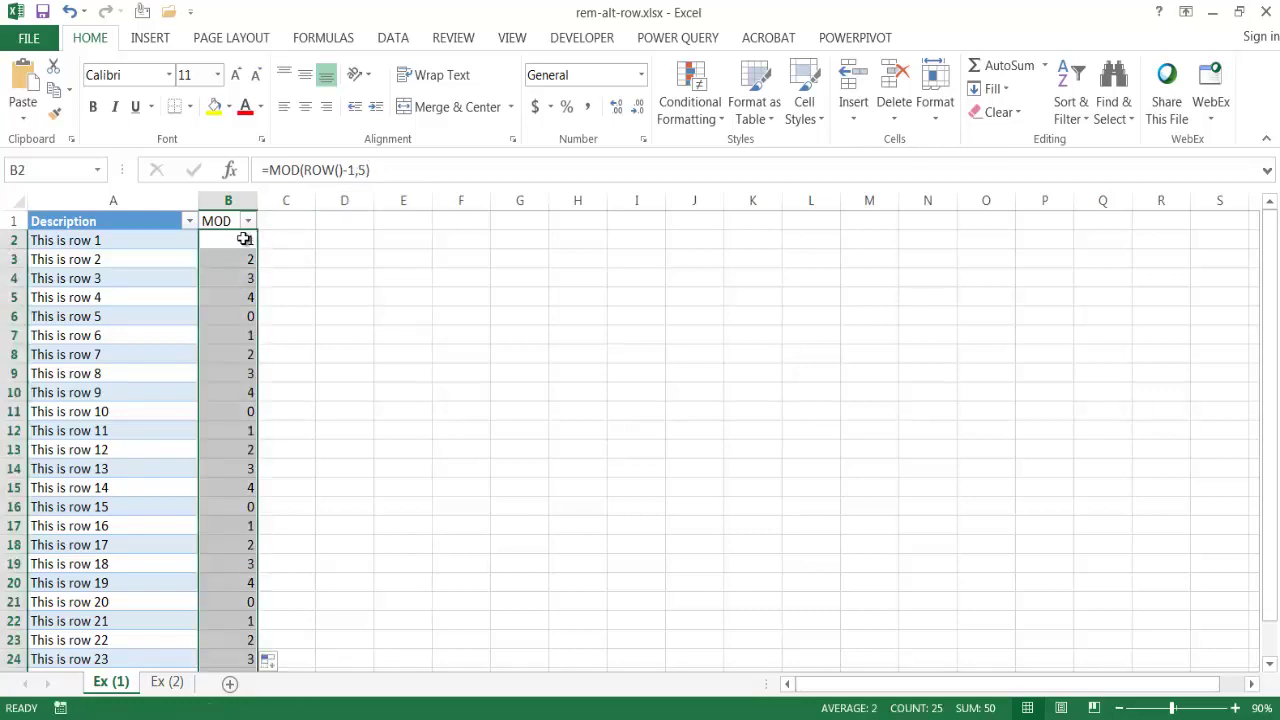
left_click(224, 246)
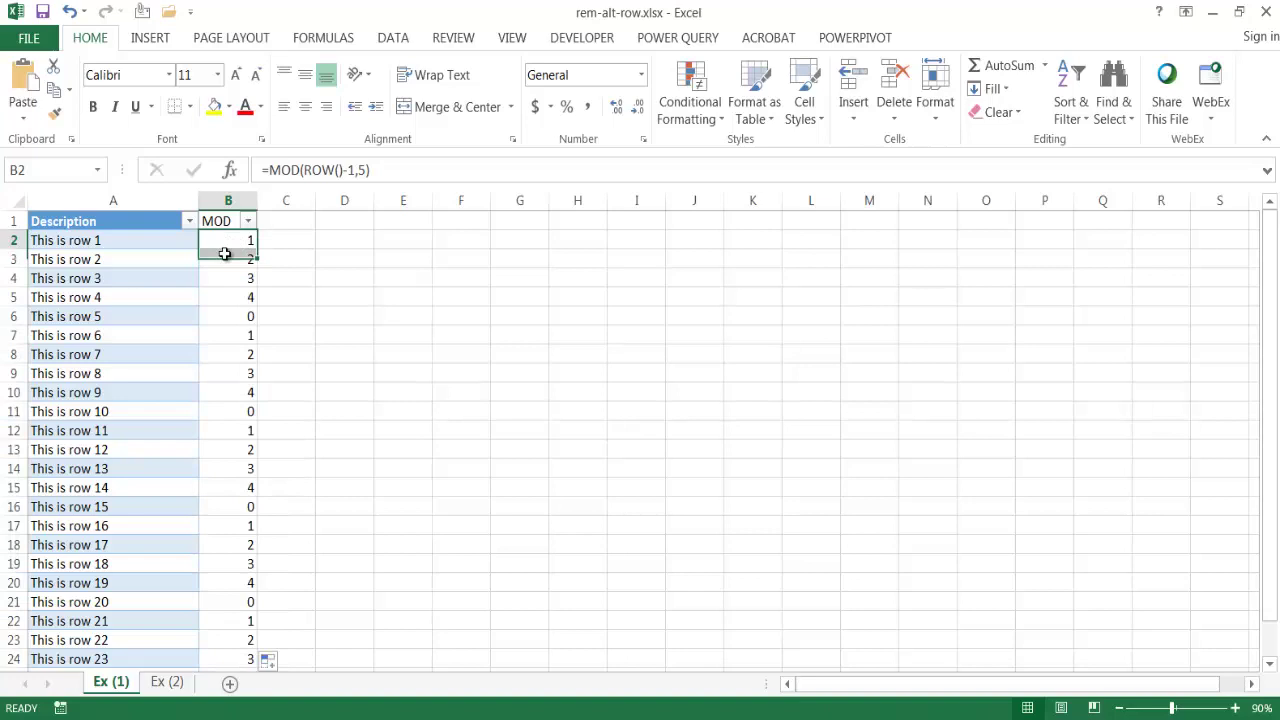
left_click(216, 280)
left_click(211, 299)
left_click(212, 318)
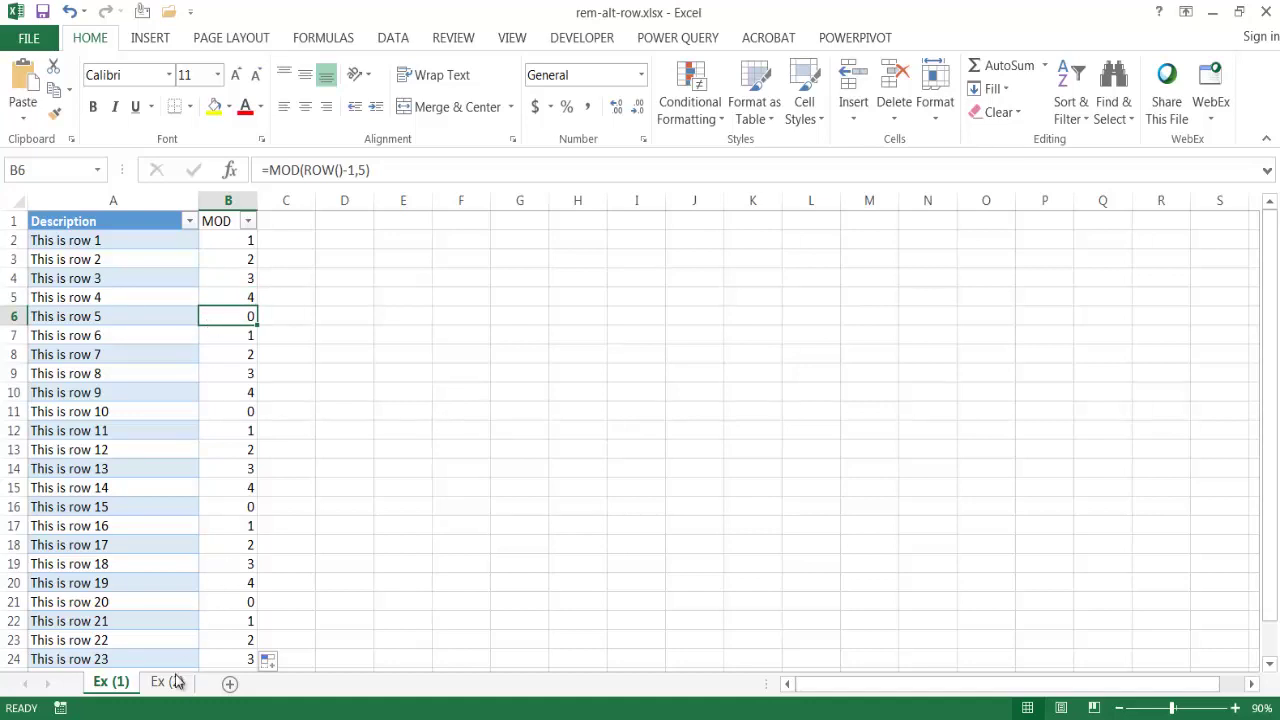
left_click(170, 683)
left_click(151, 241)
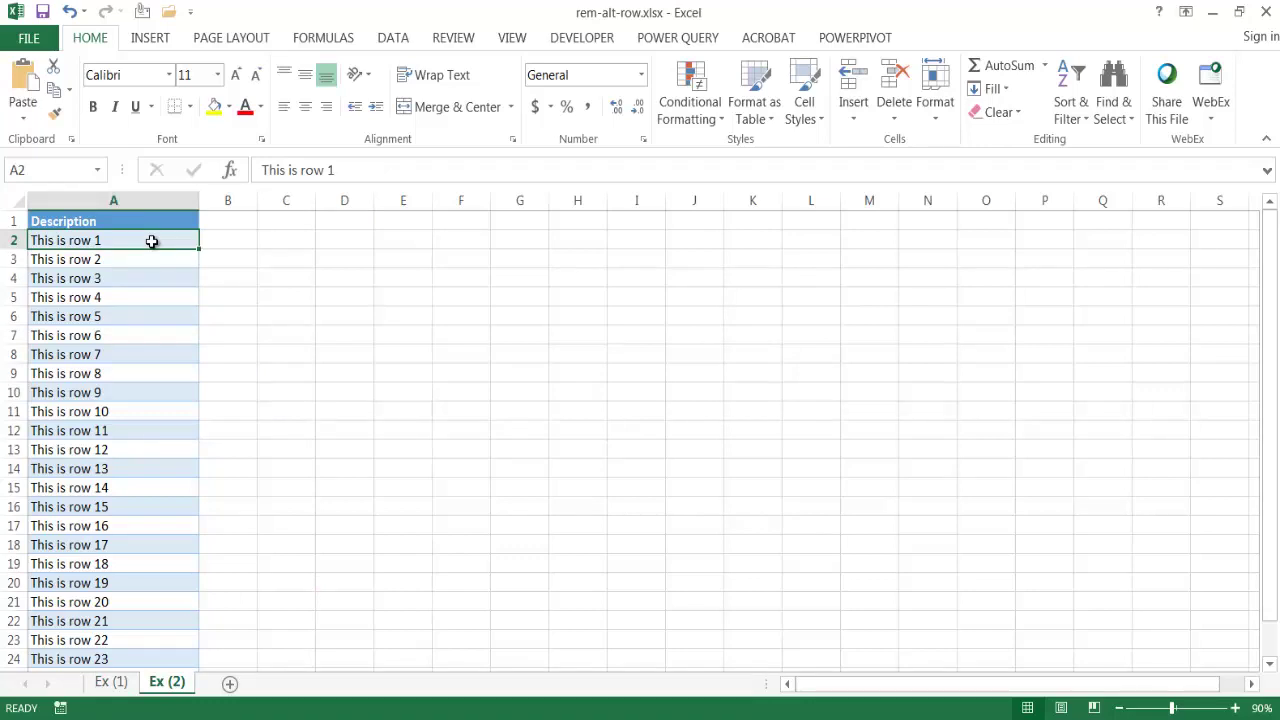
left_click_drag(151, 241, 123, 327)
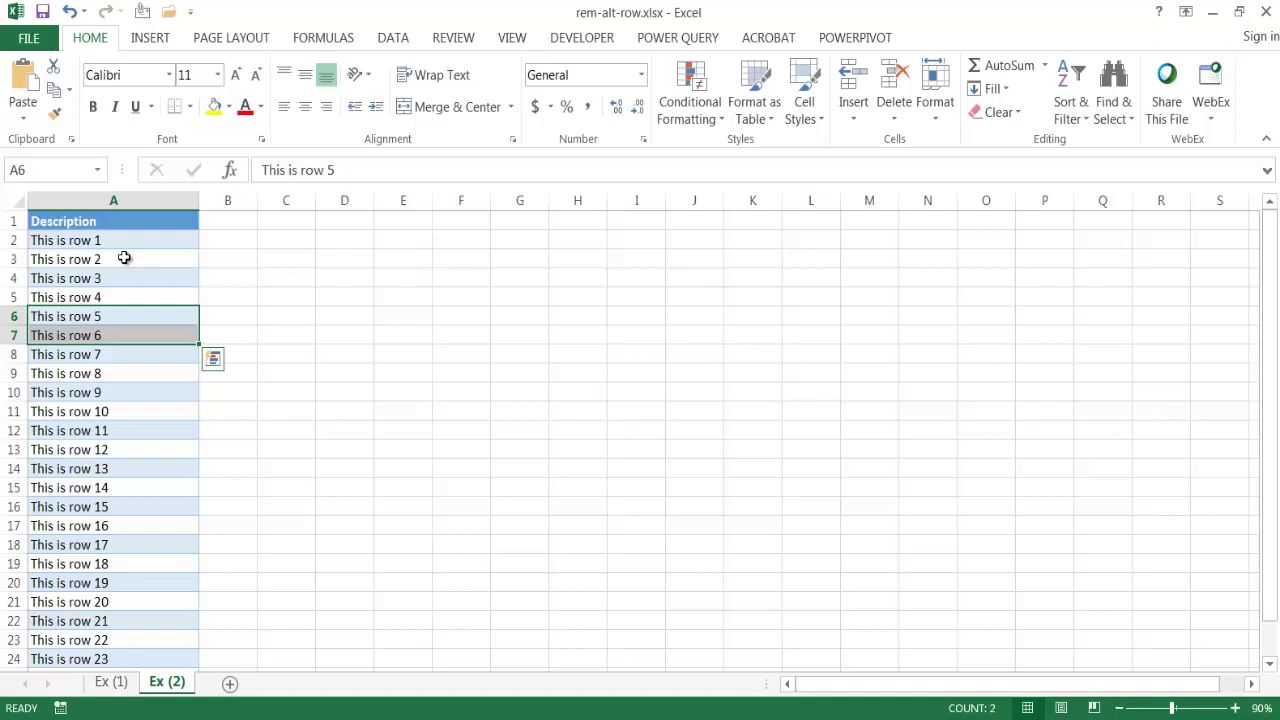
left_click_drag(125, 241, 123, 333)
left_click(141, 352)
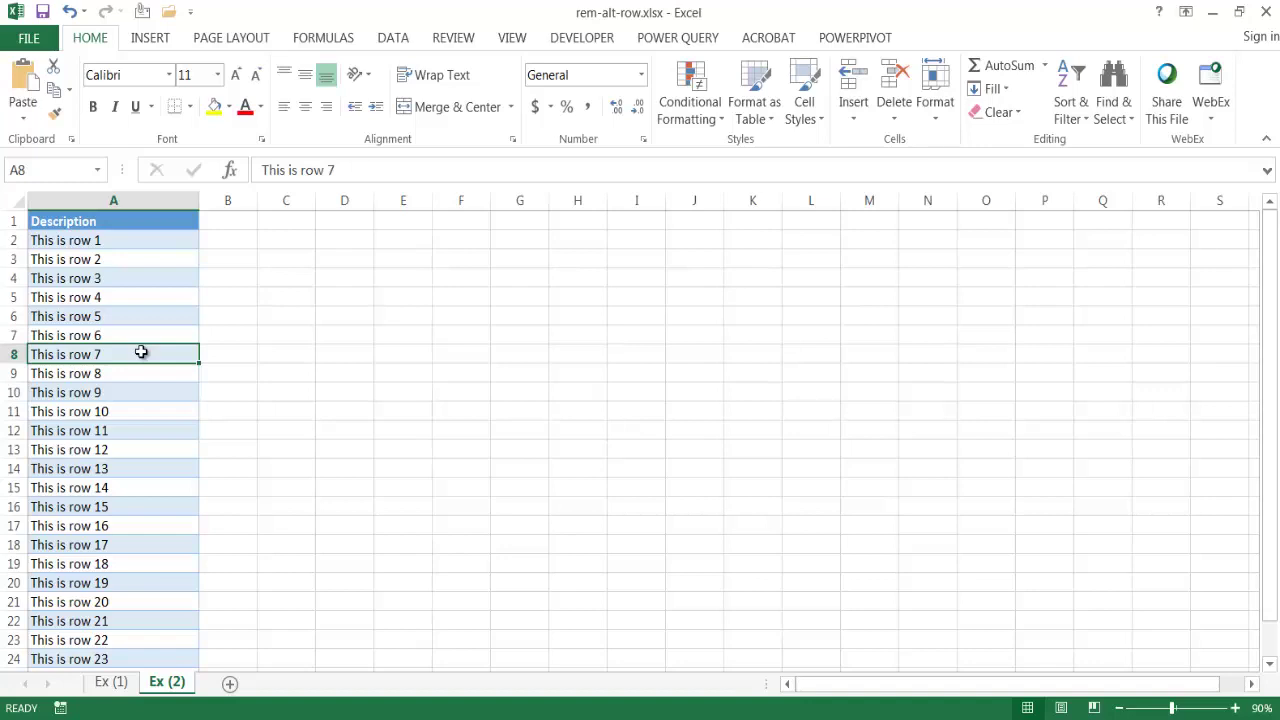
left_click_drag(141, 352, 129, 451)
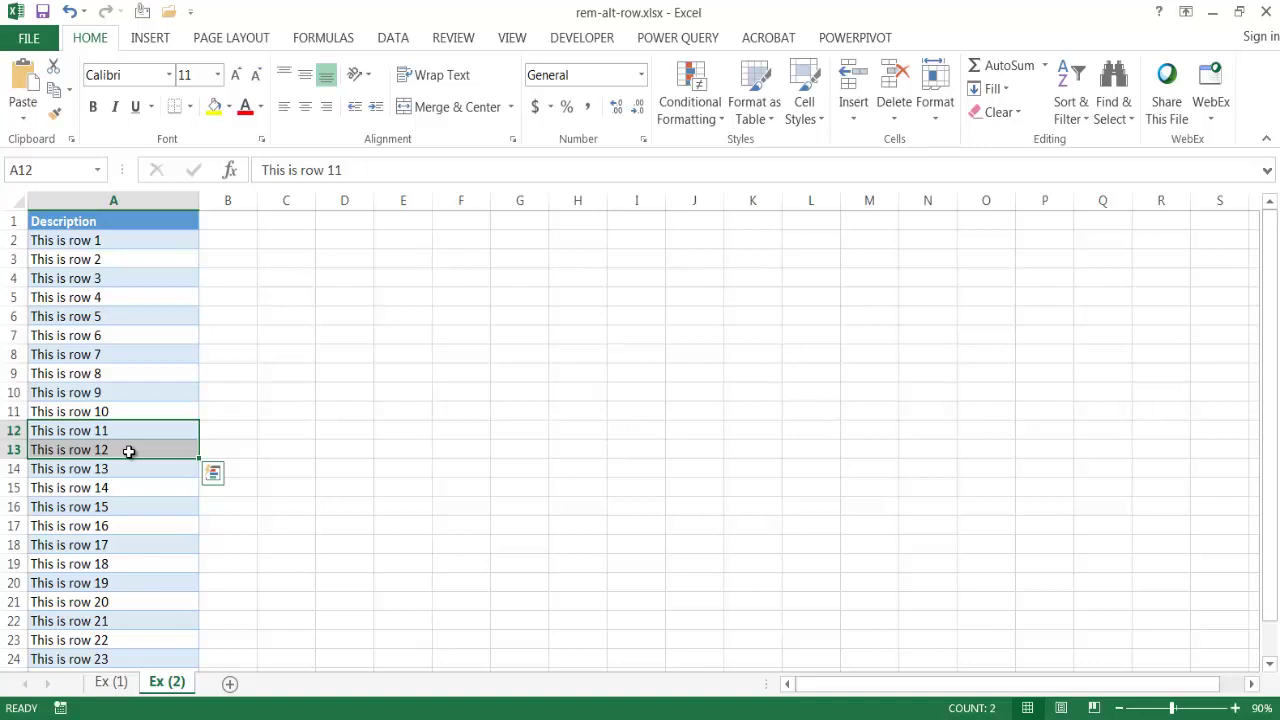
left_click(110, 681)
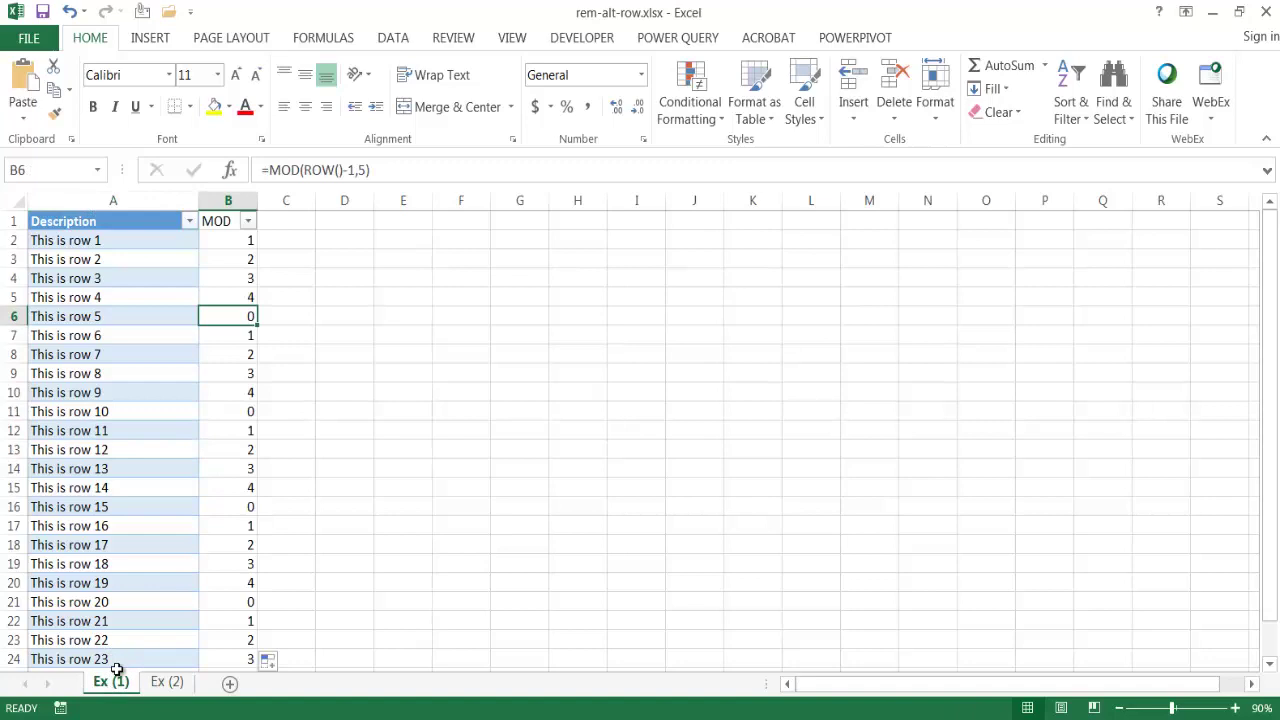
left_click(247, 221)
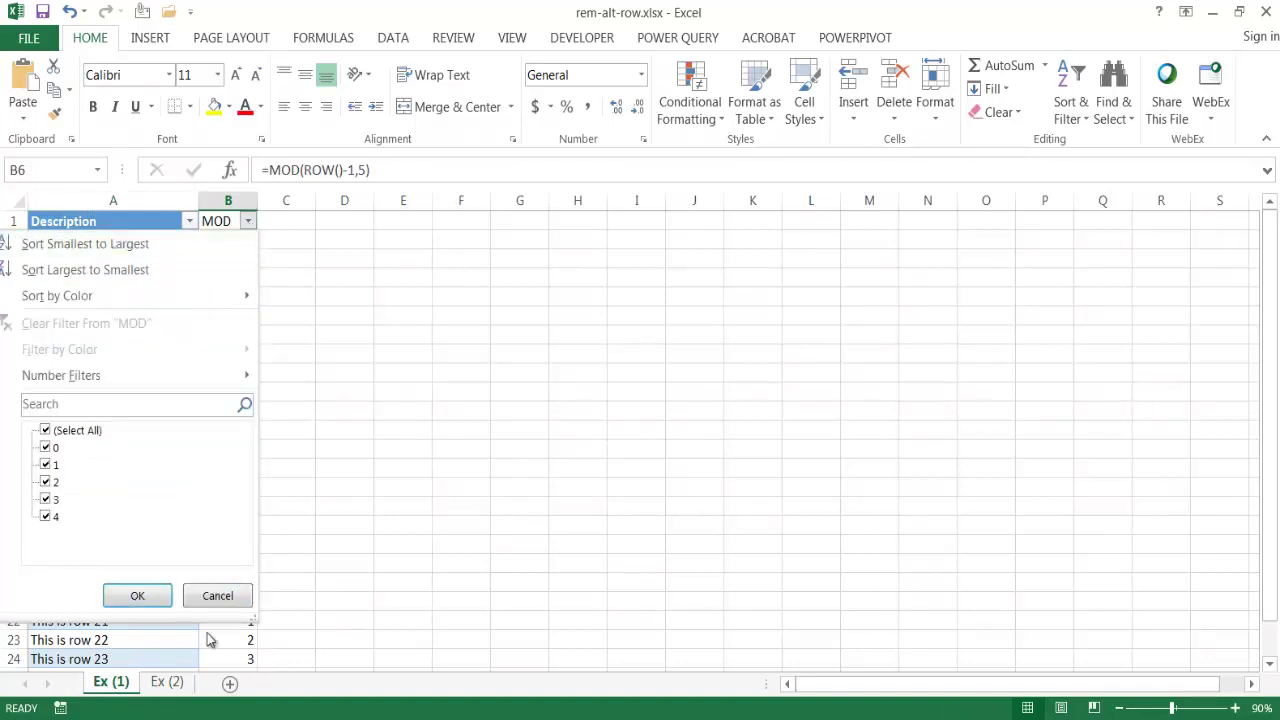
left_click(165, 681)
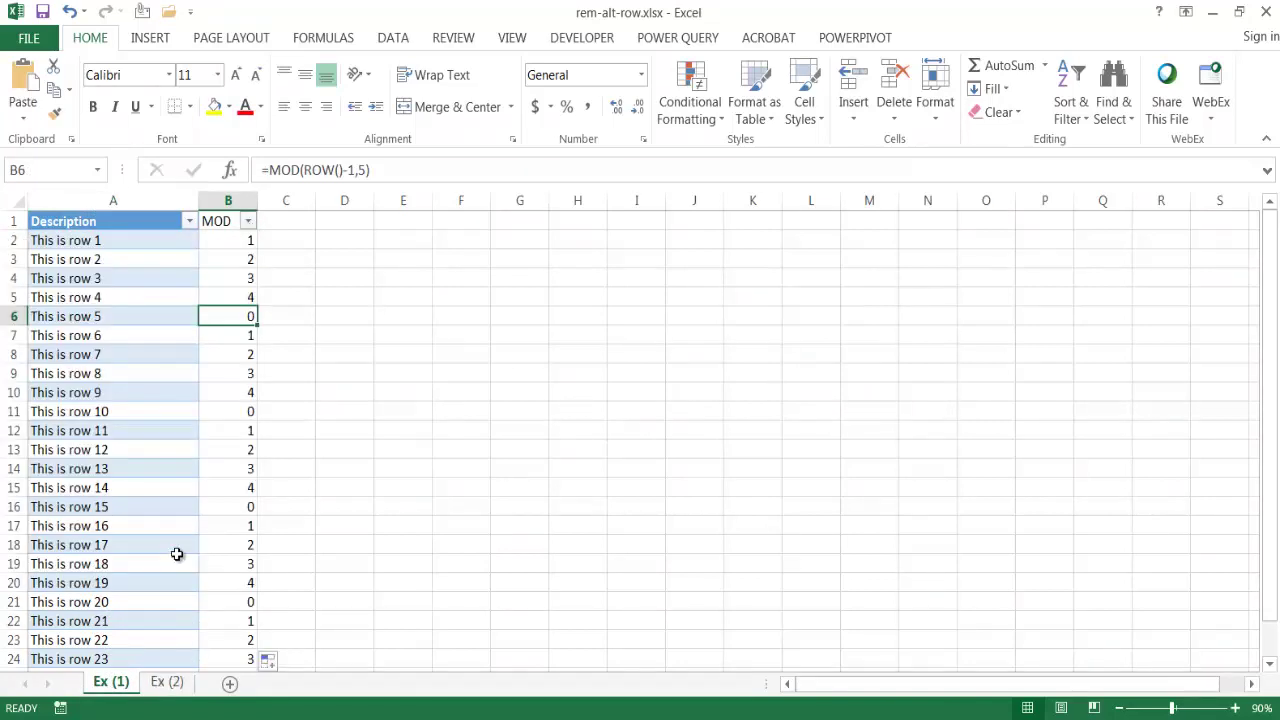
left_click(170, 681)
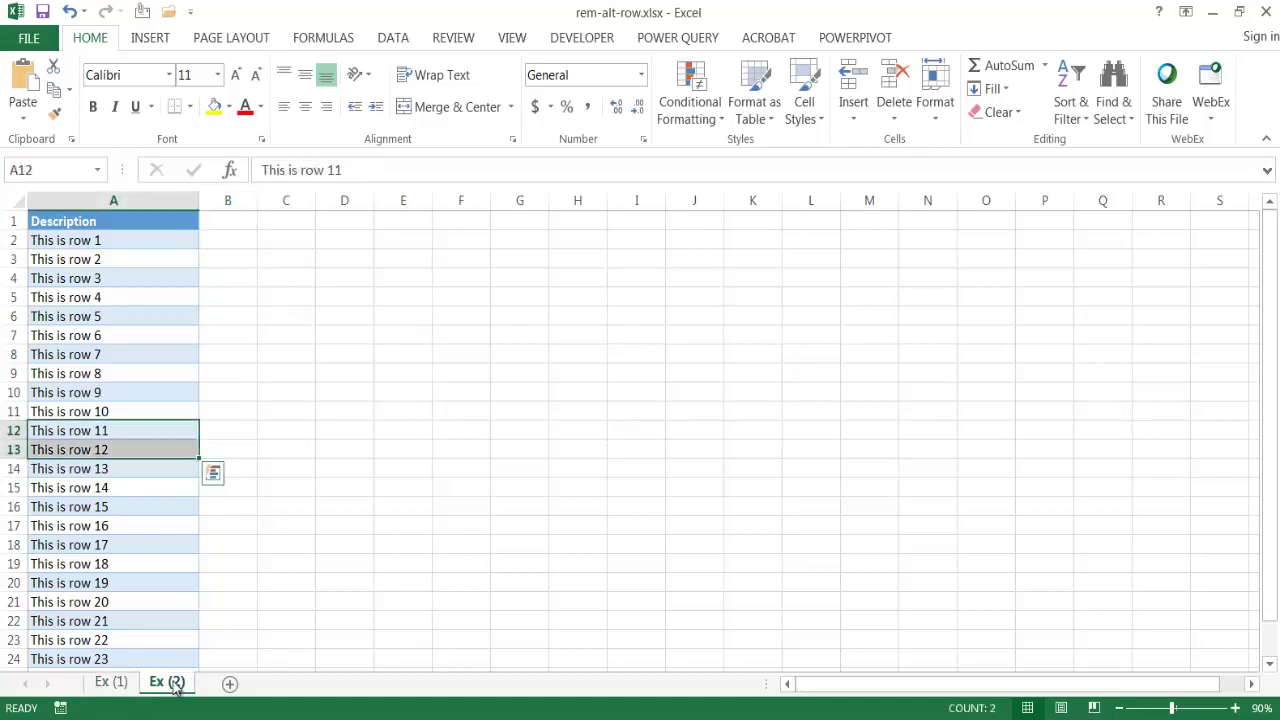
left_click(122, 300)
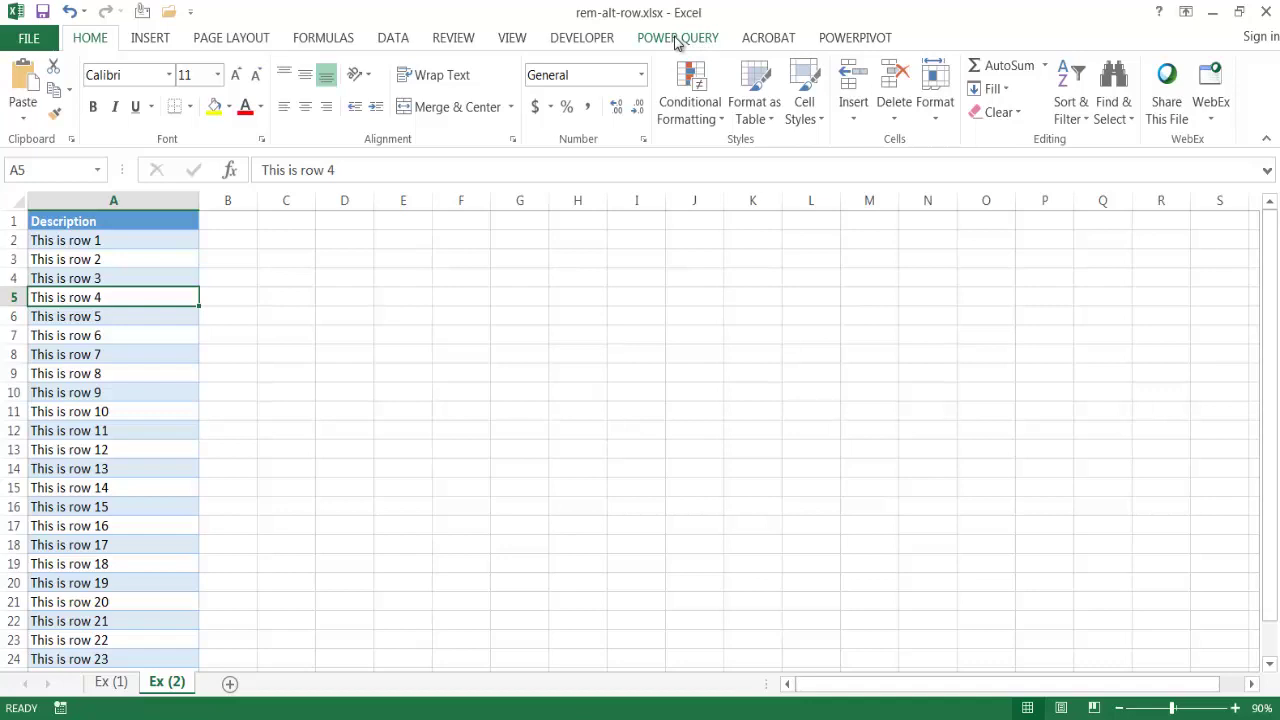
Step: Load range $A$1:$A$26 on Ex (2) into Power Query as query Table3, with headers
left_click(677, 38)
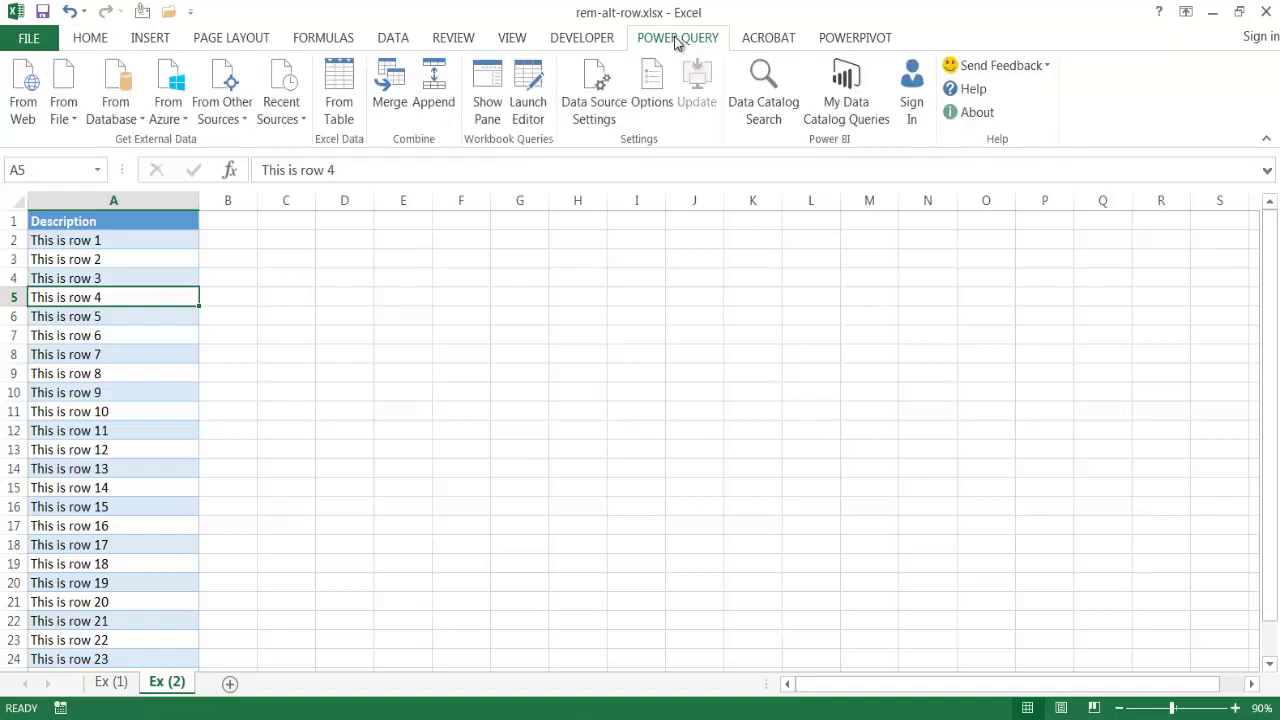
left_click(340, 90)
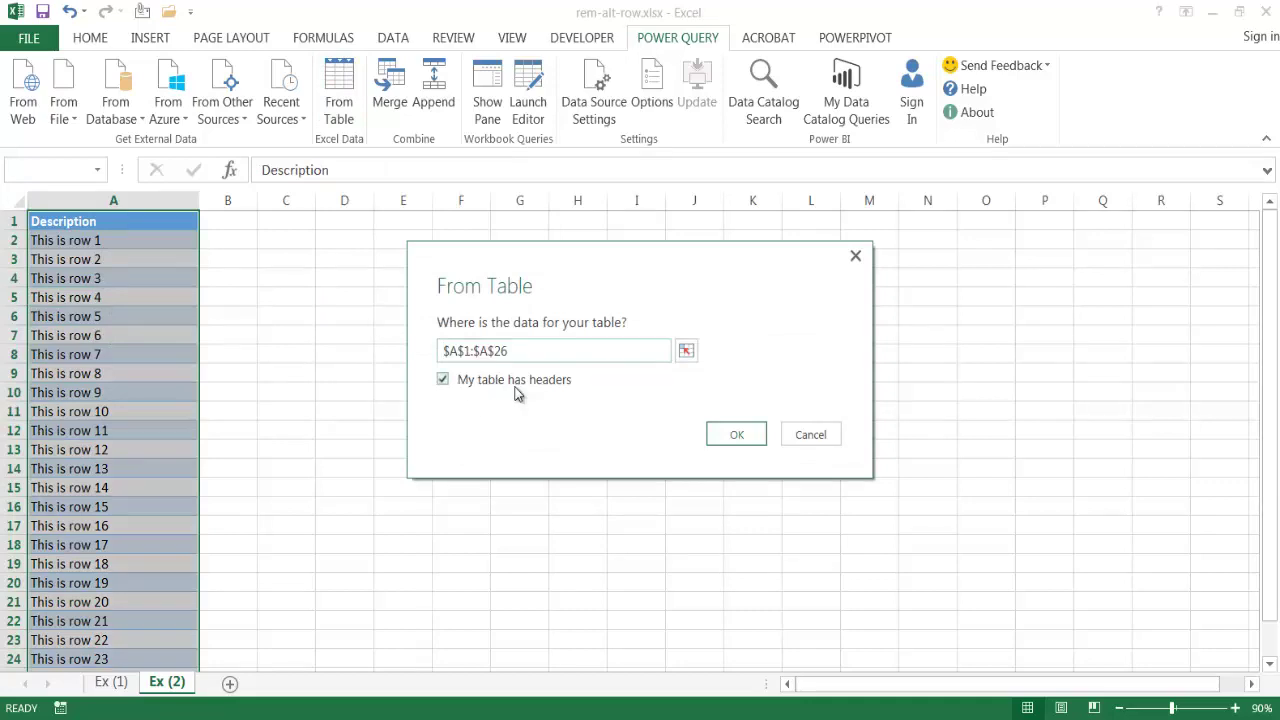
left_click(750, 440)
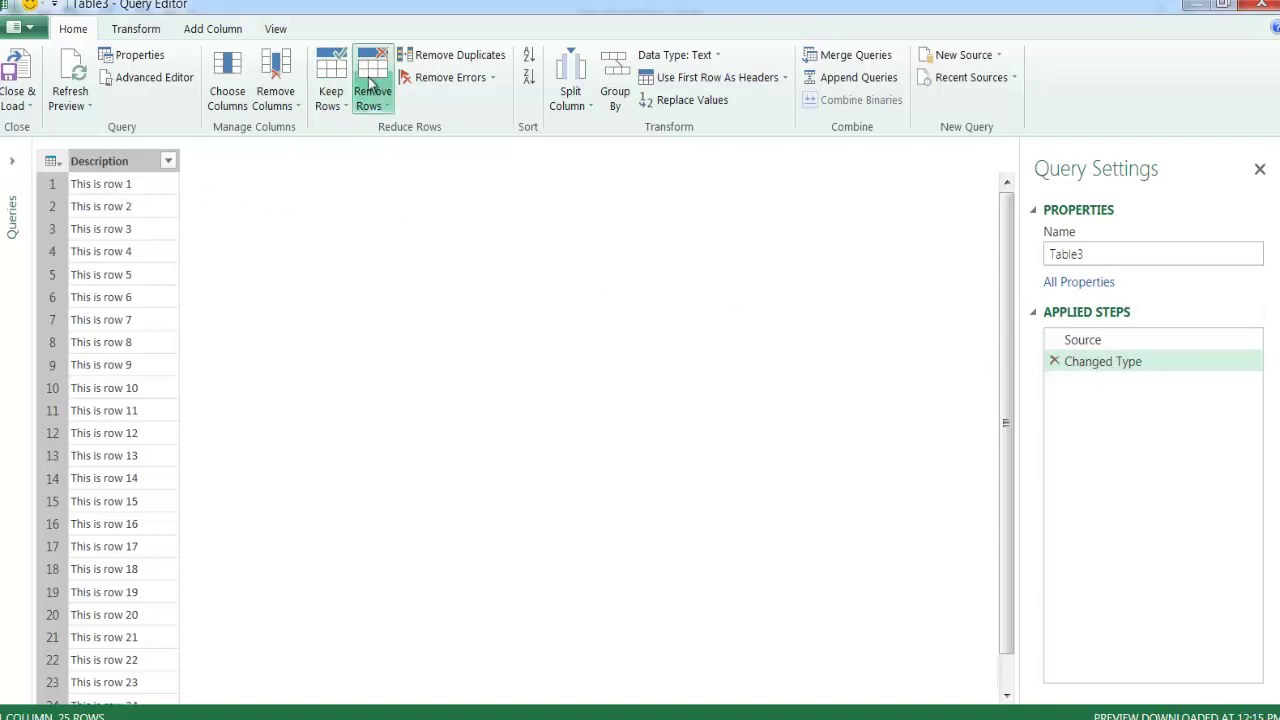
left_click(383, 112)
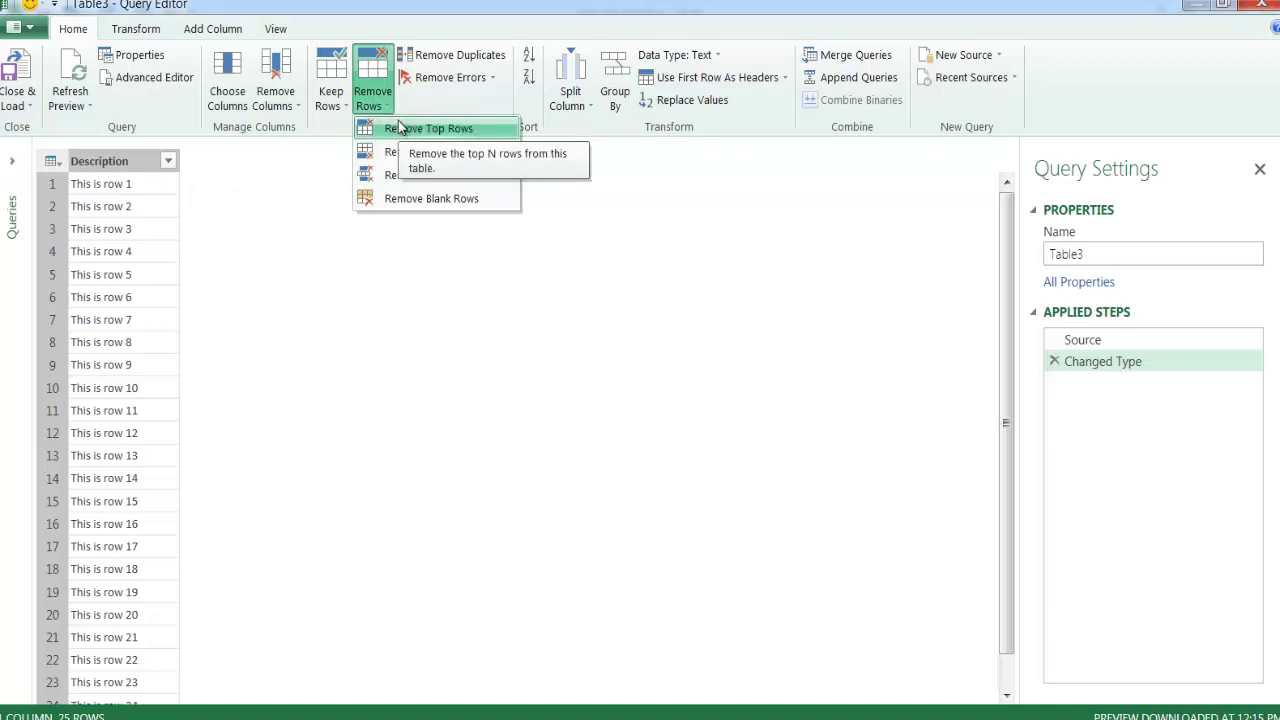
left_click(422, 129)
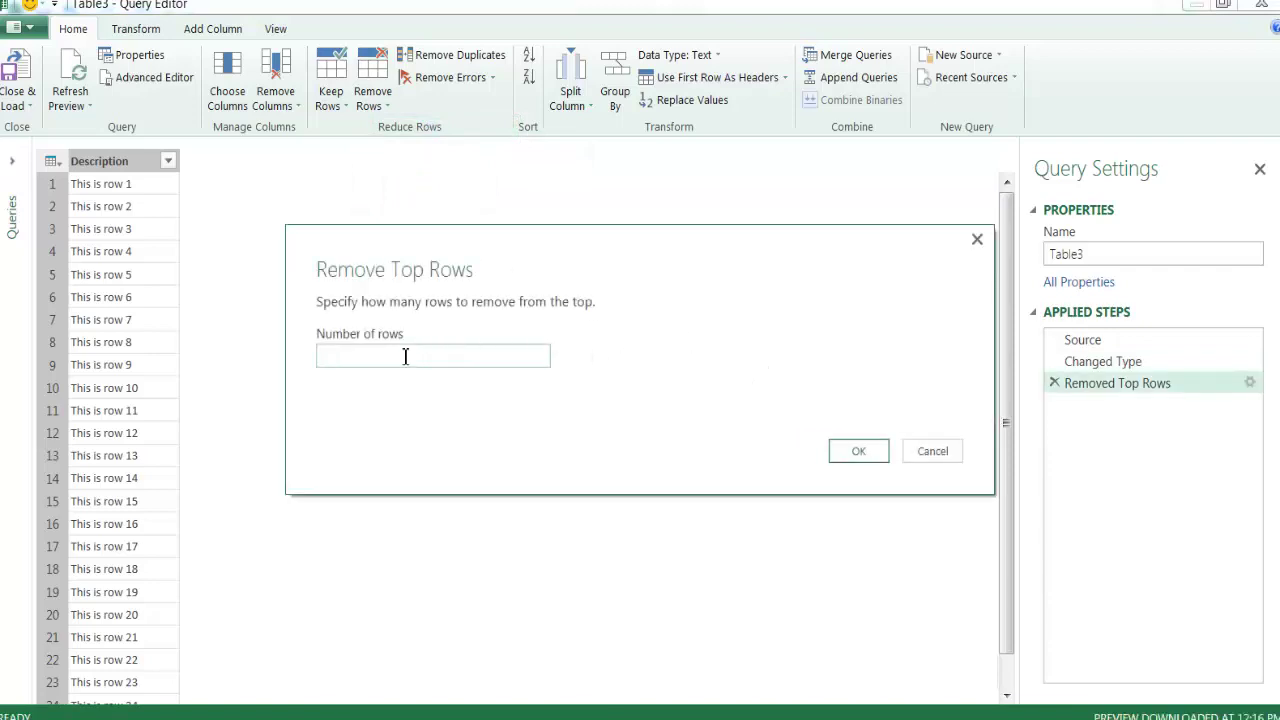
type("3")
left_click(856, 452)
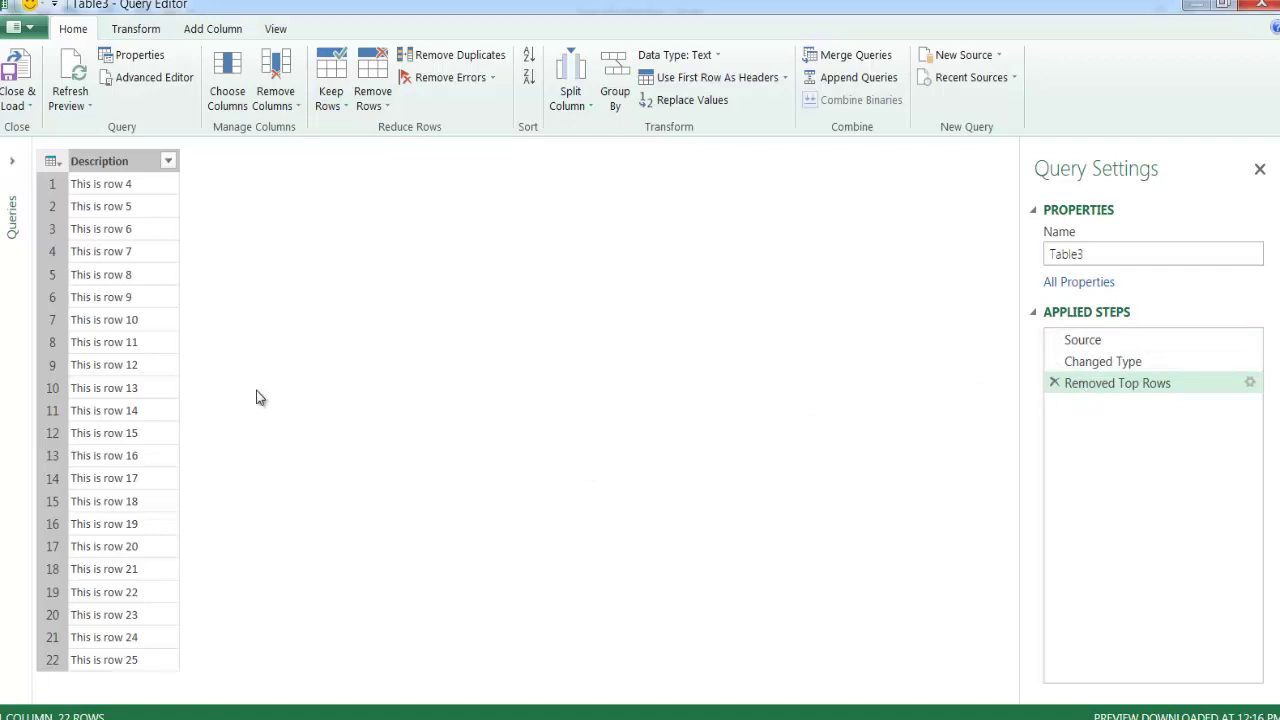
left_click(1055, 383)
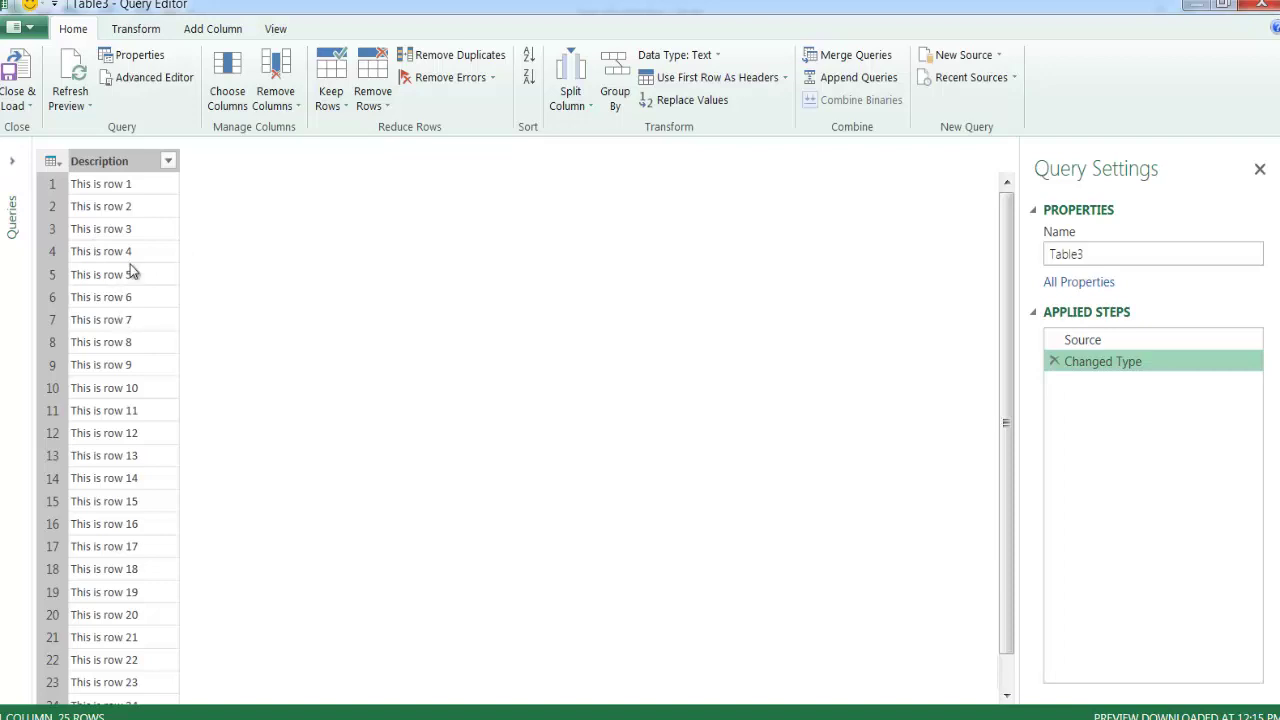
left_click(378, 104)
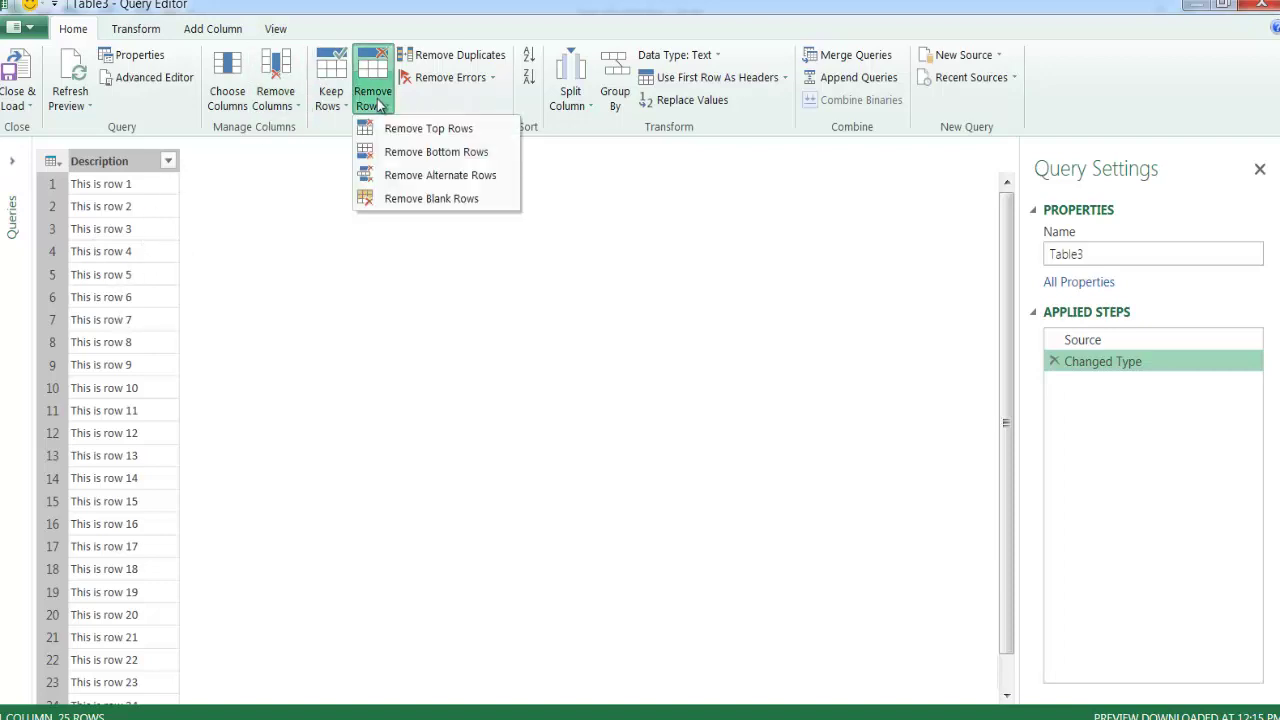
left_click(393, 150)
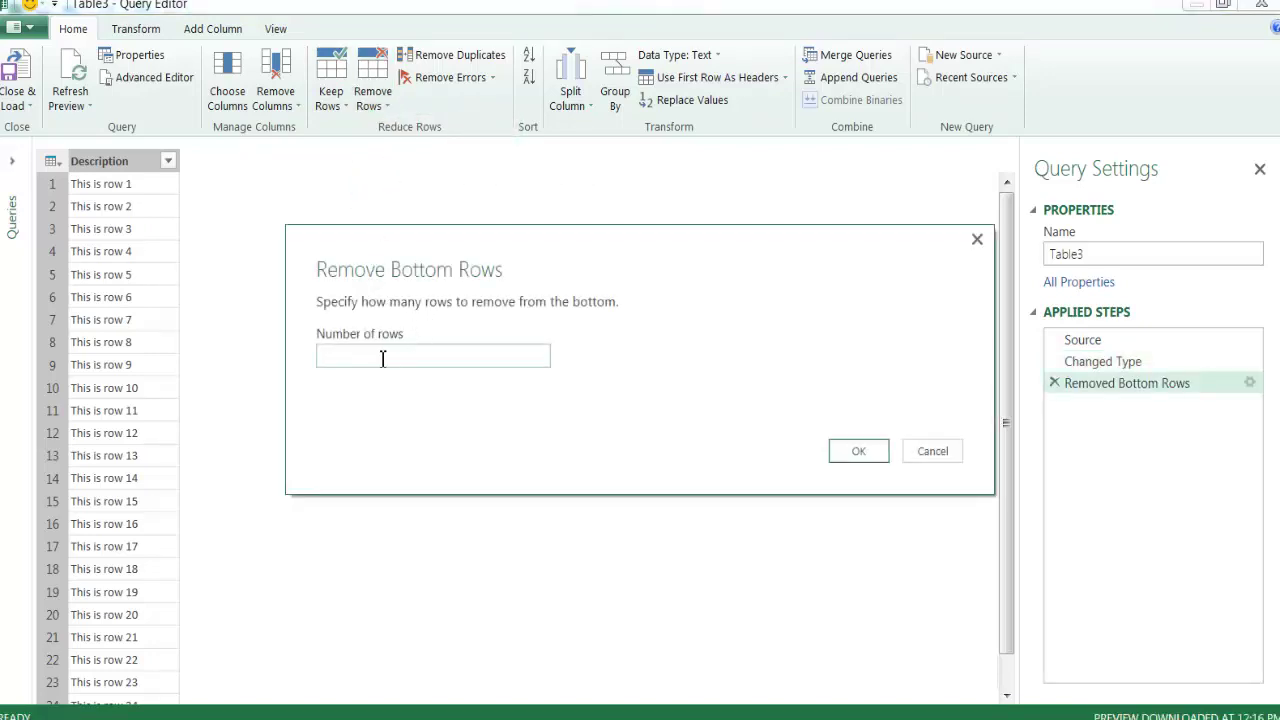
type("5")
left_click(862, 458)
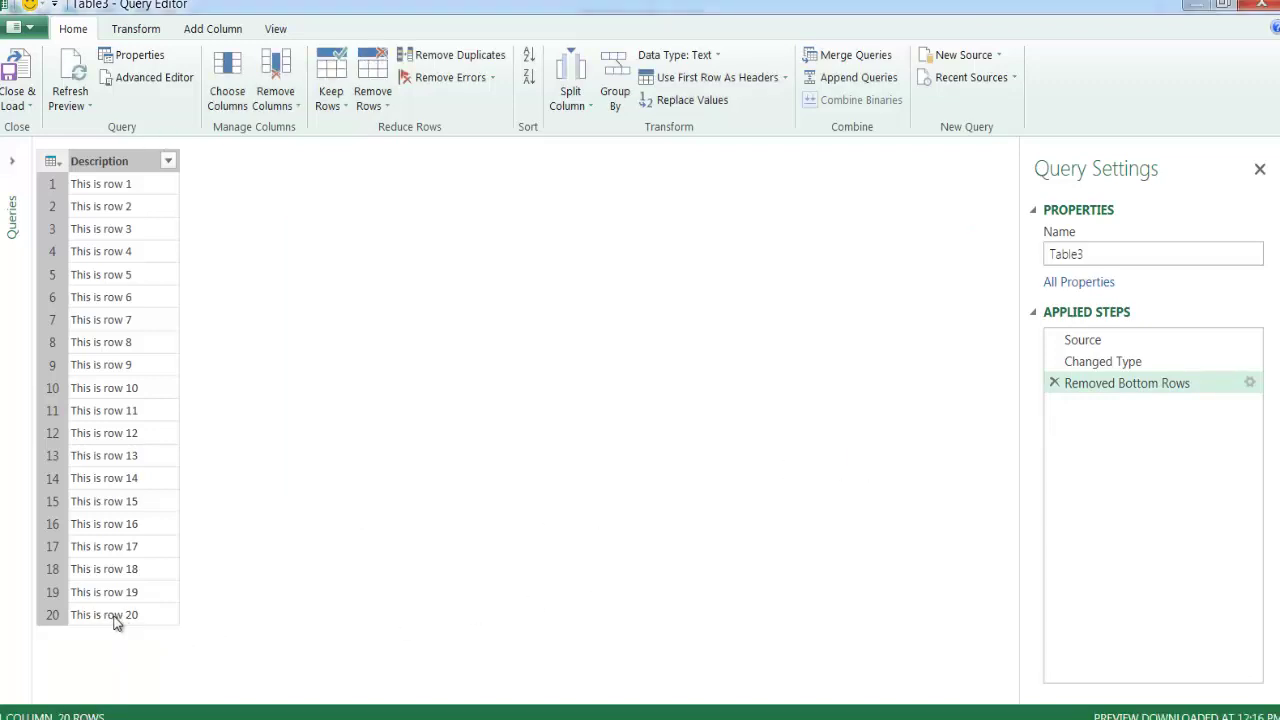
left_click(1054, 383)
Step: Remove alternate rows starting at row 1, removing 4 and keeping 2, leaving 8 rows
left_click(379, 105)
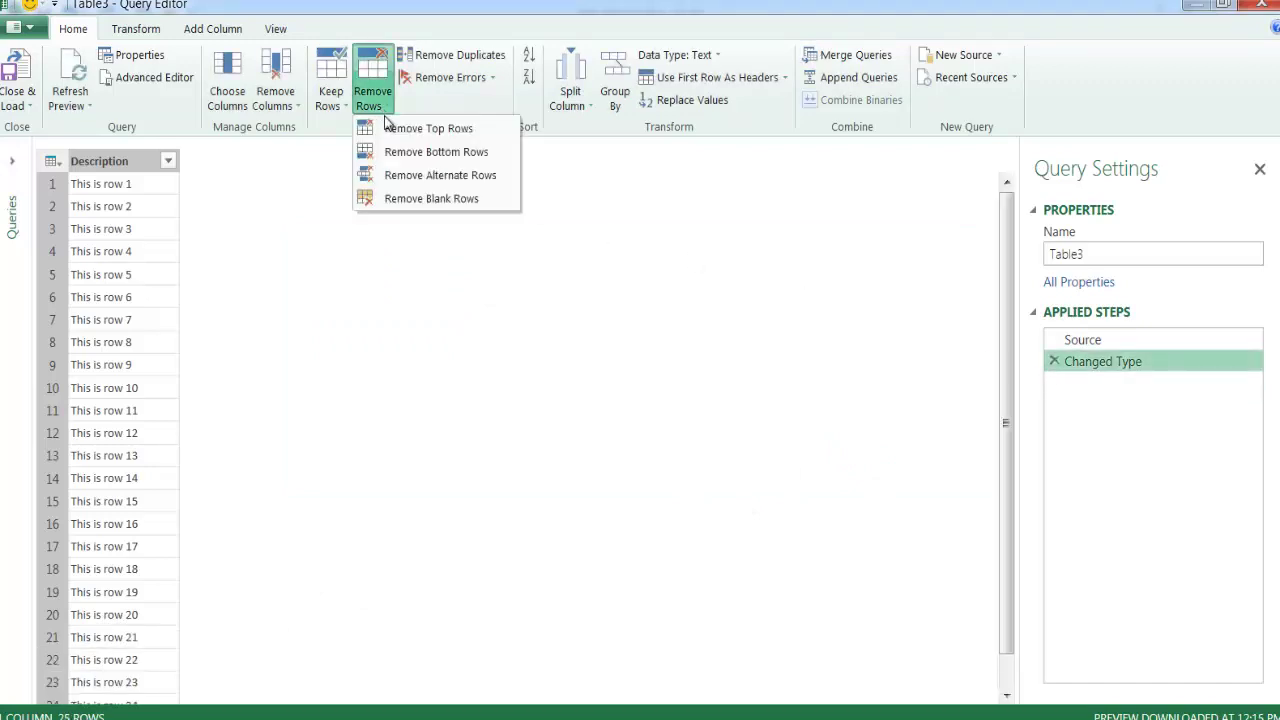
left_click(418, 176)
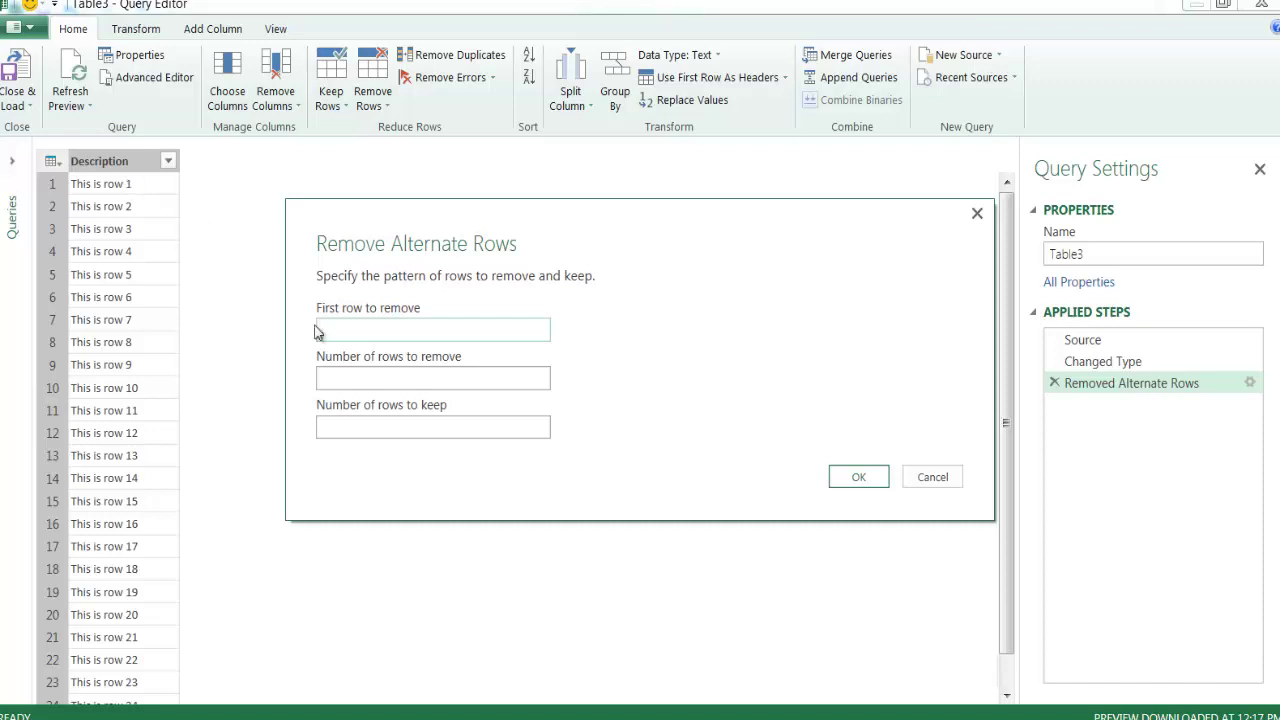
type("1")
left_click(373, 384)
type("4")
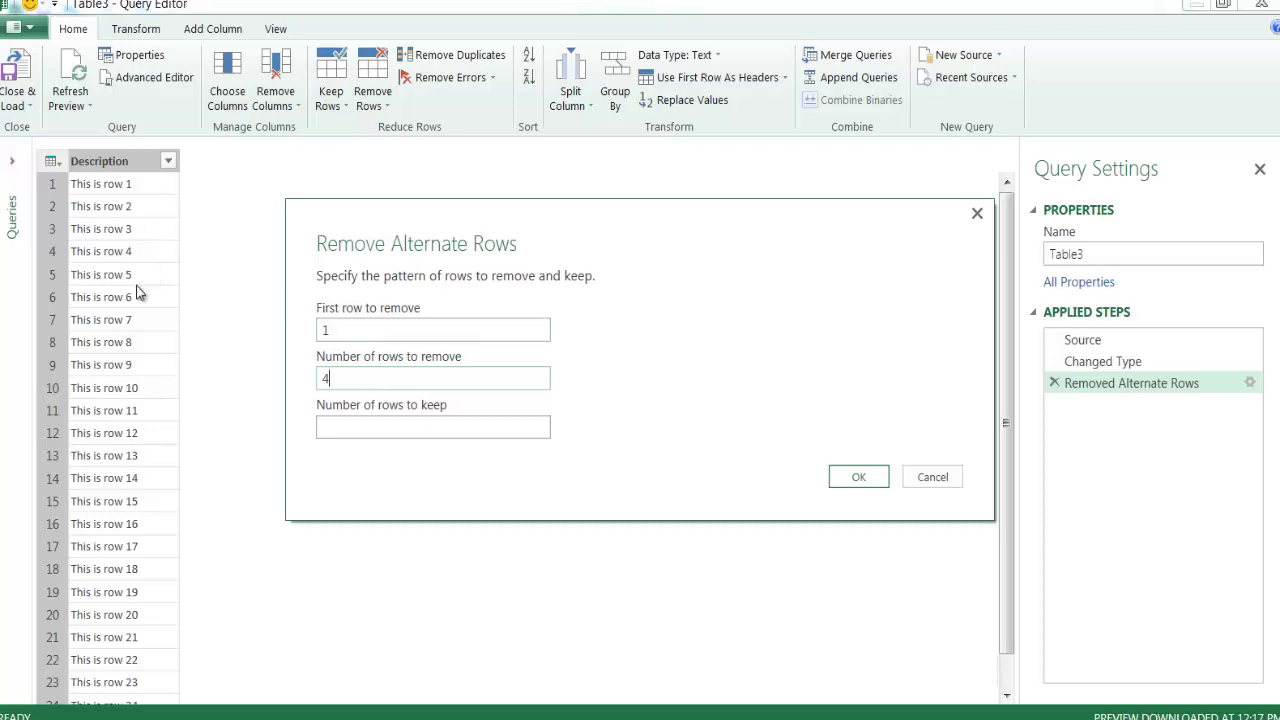
left_click(348, 428)
type("2")
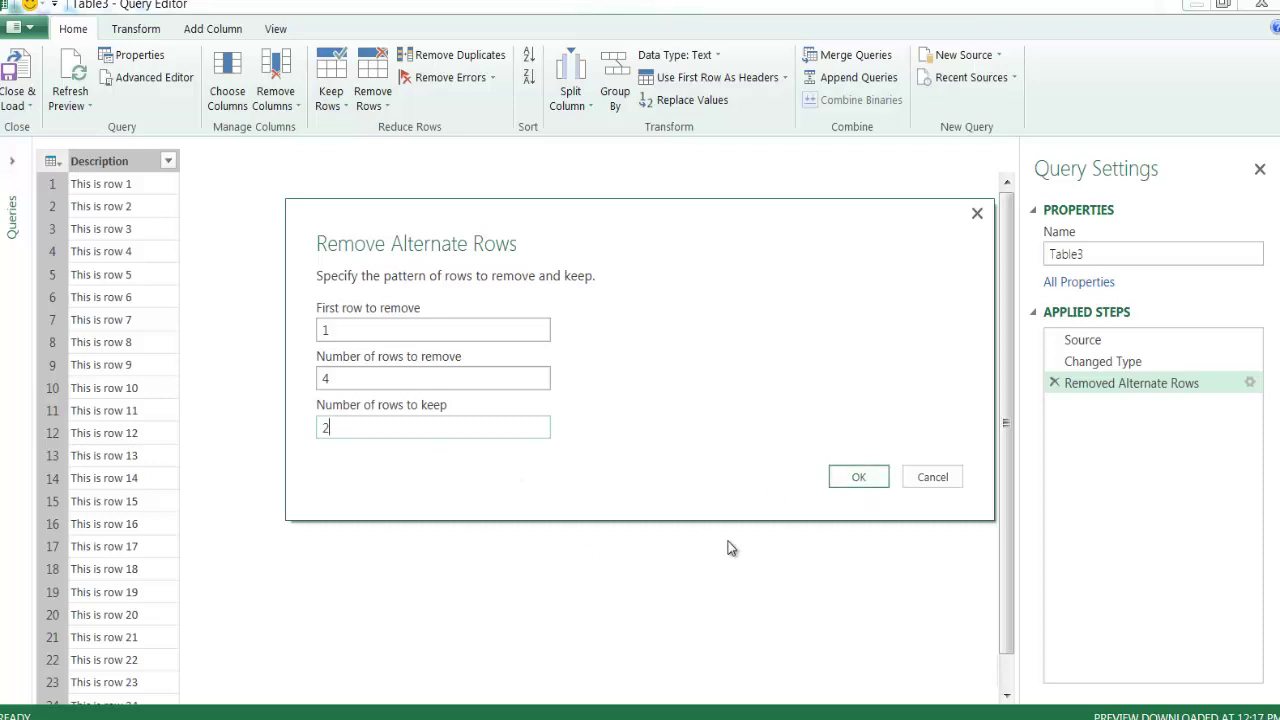
left_click(842, 484)
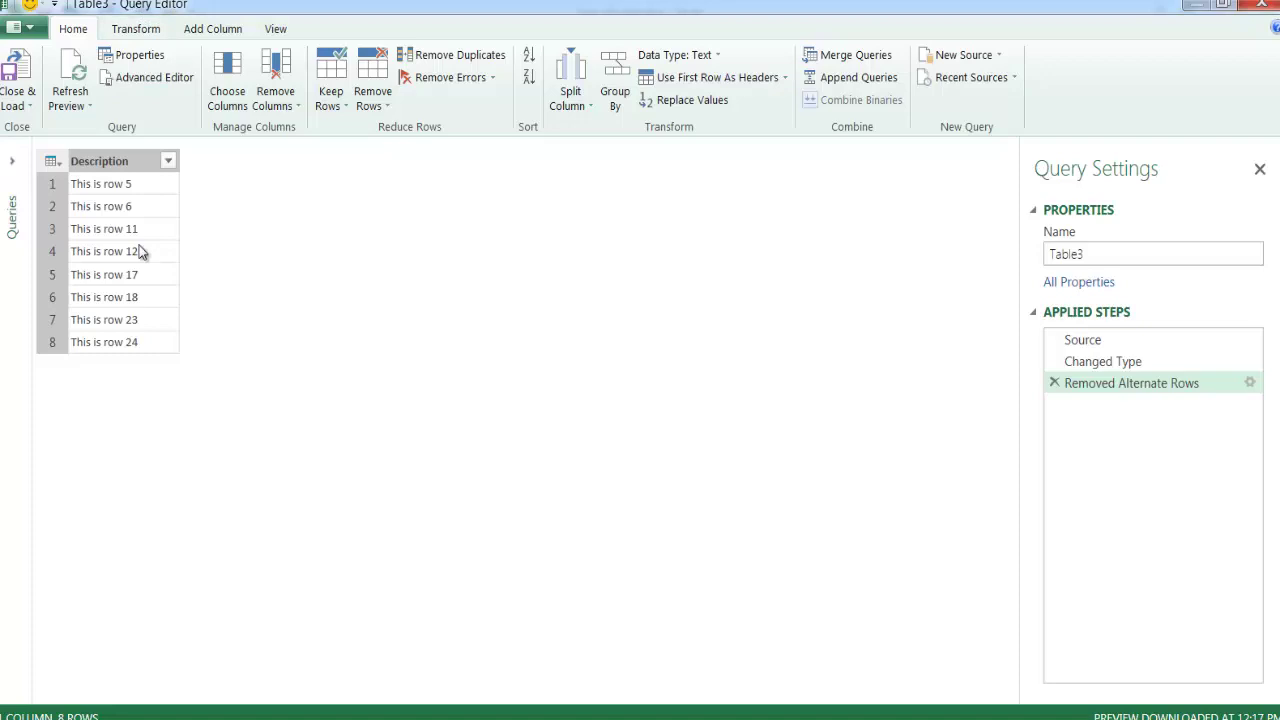
Step: Close & Load the query to a new Sheet4, then return to sheet Ex (1)
left_click(14, 66)
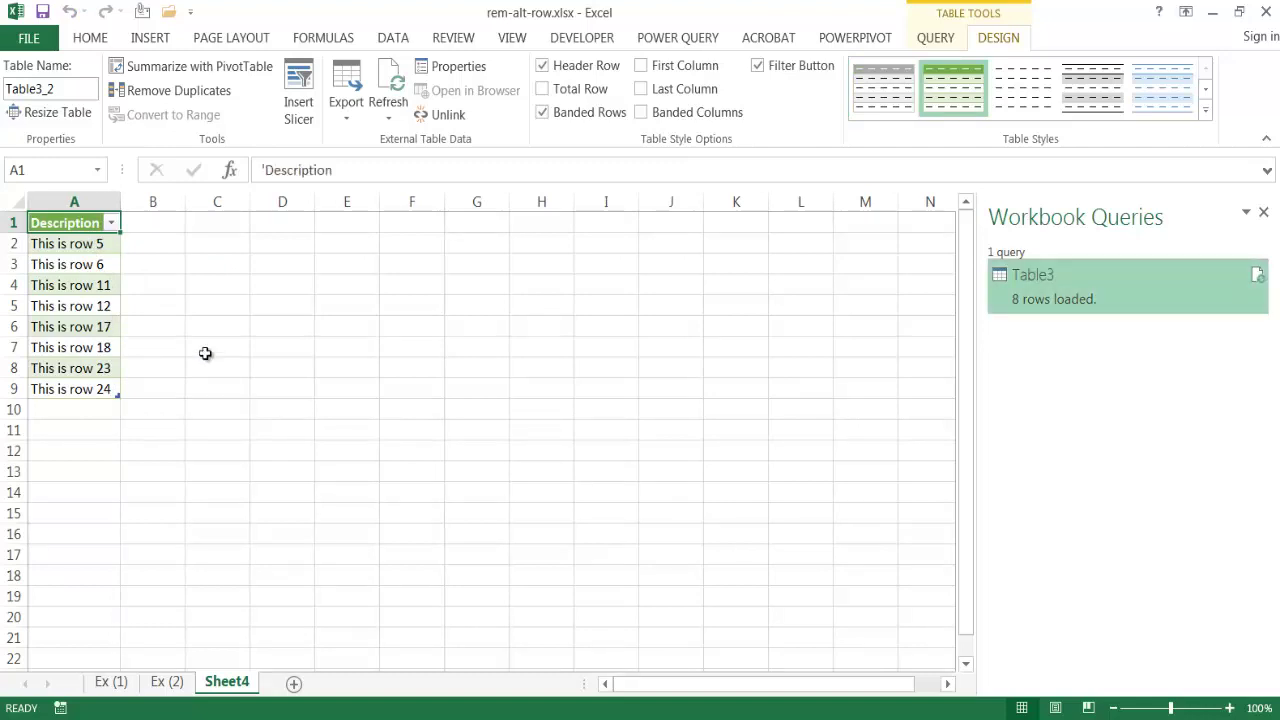
left_click(112, 682)
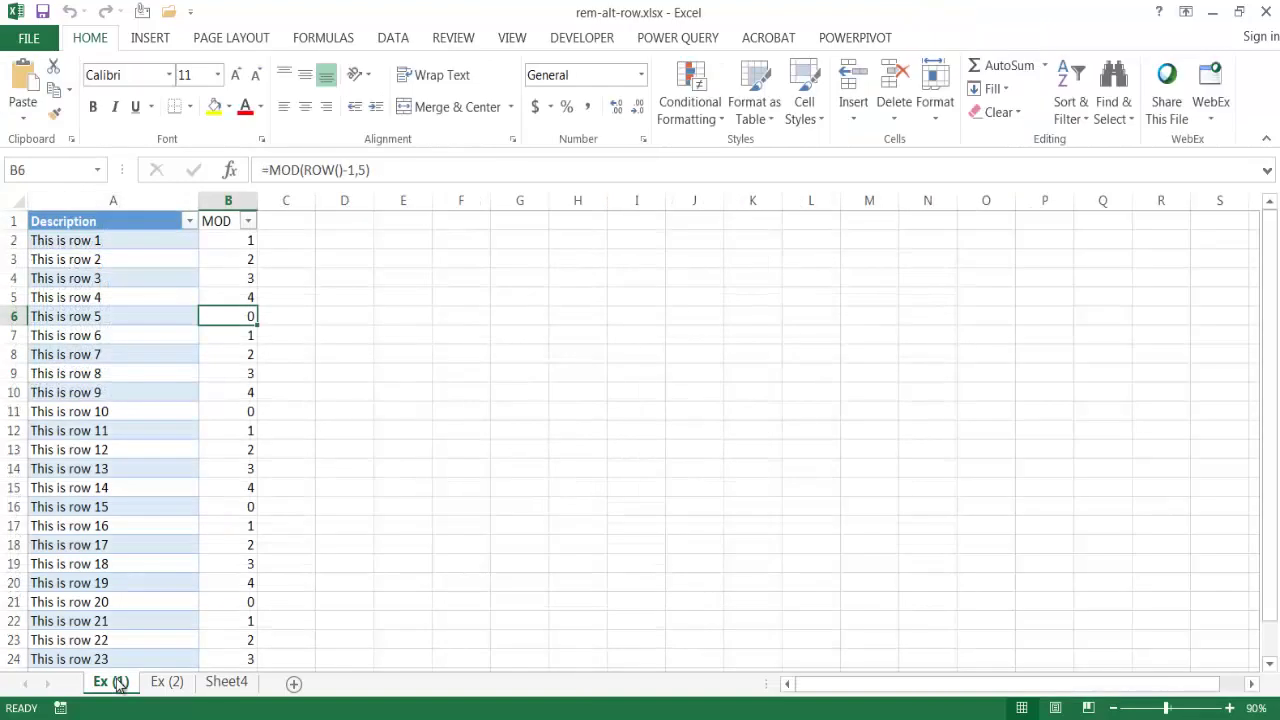
Step: Select MOD cells B2 and B3 on Ex (1), then view the 8 loaded rows on Sheet4
left_click(230, 242)
left_click(229, 263)
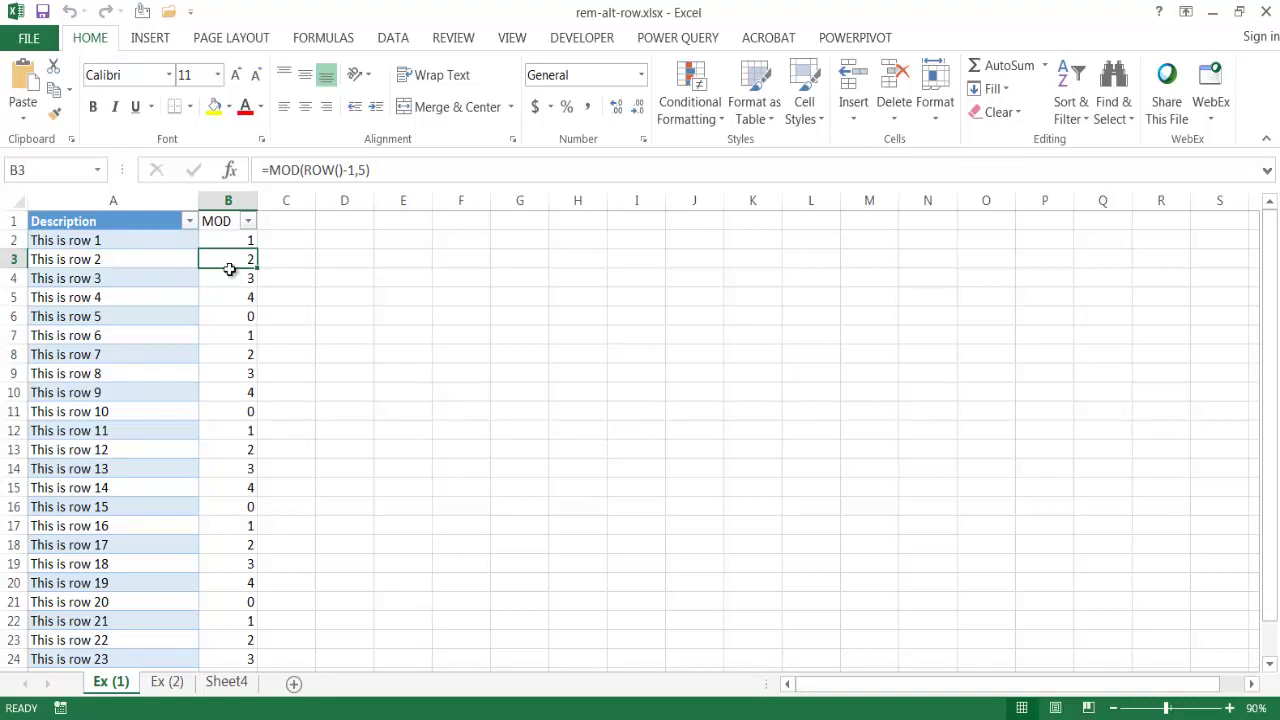
left_click(226, 683)
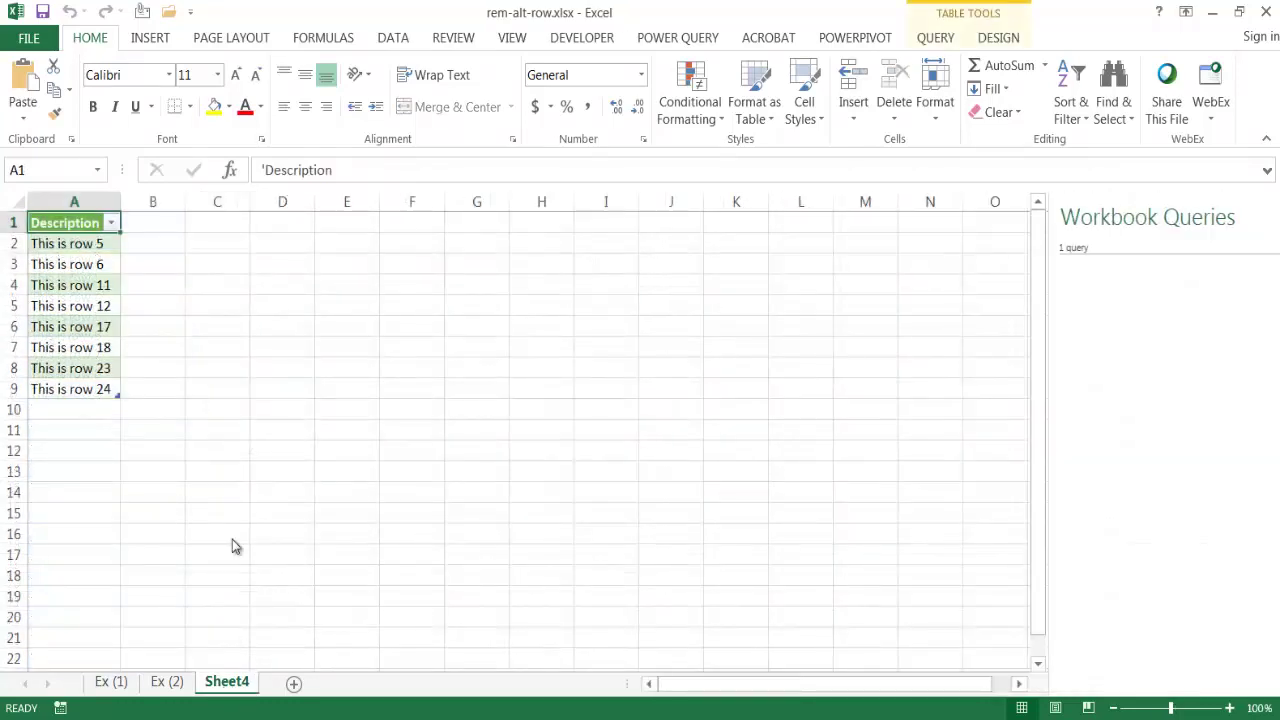